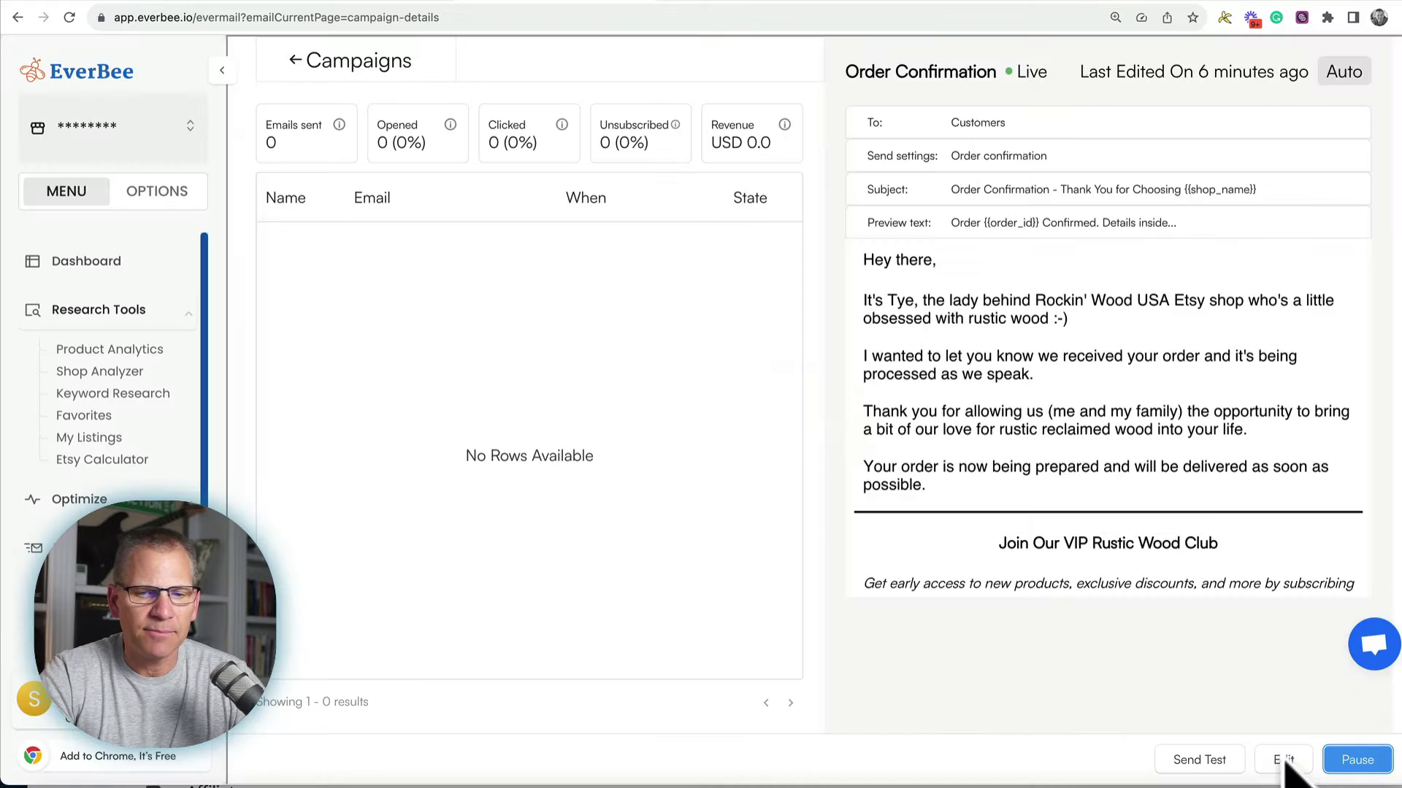
# Step: Open the Order Confirmation campaign for editing and review its email settings, opening message, VIP club section and closing text
pyautogui.click(1283, 757)
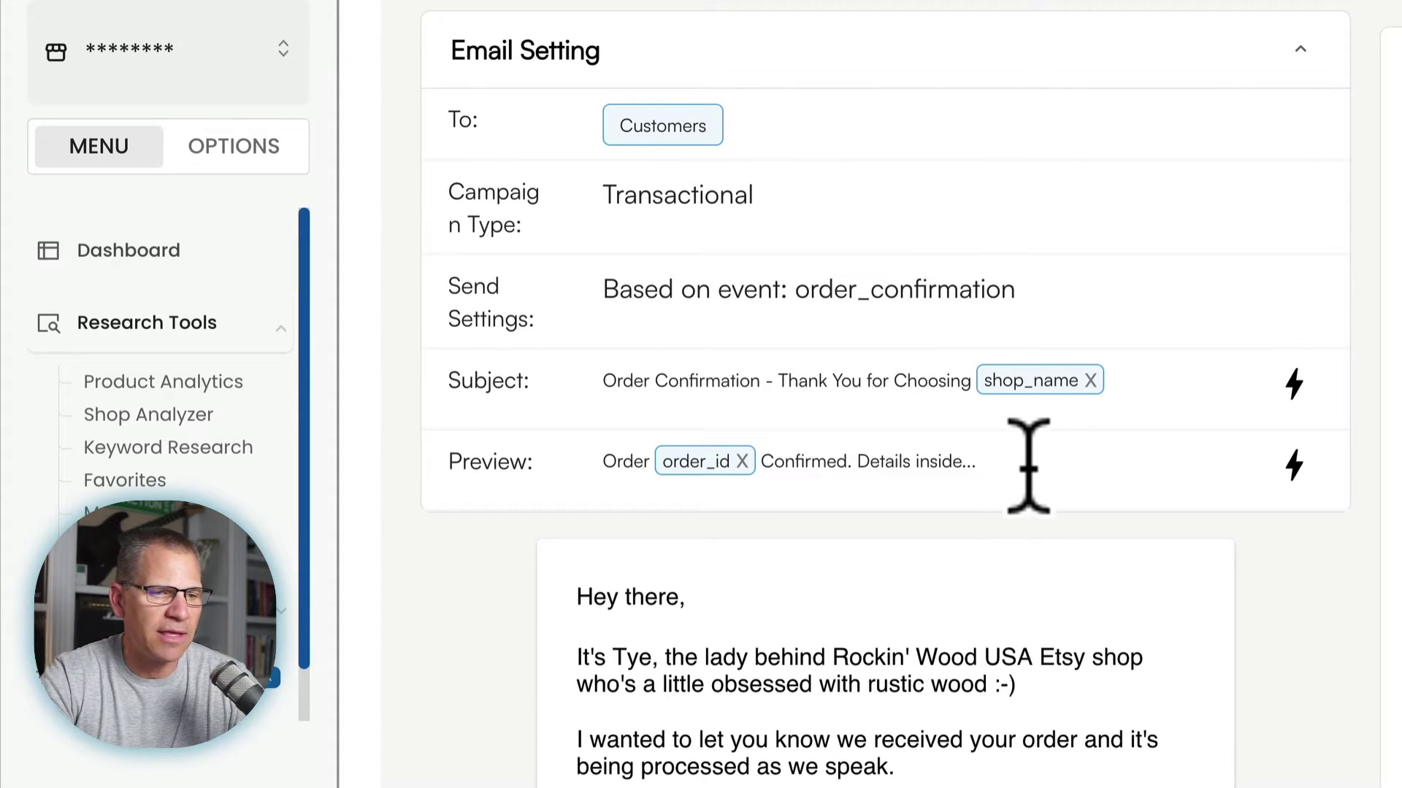
pyautogui.scroll(-3, 987, 584)
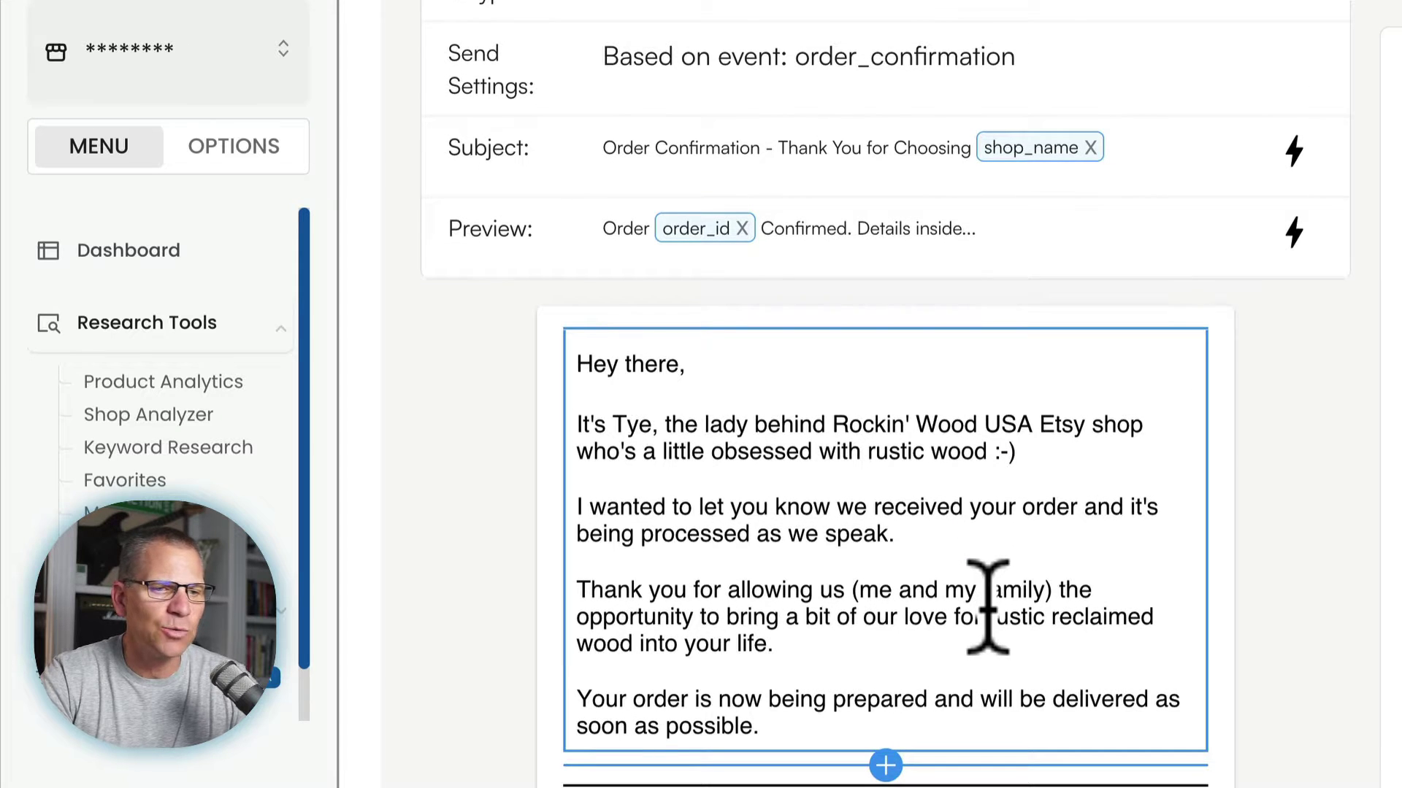
pyautogui.scroll(-1, 987, 606)
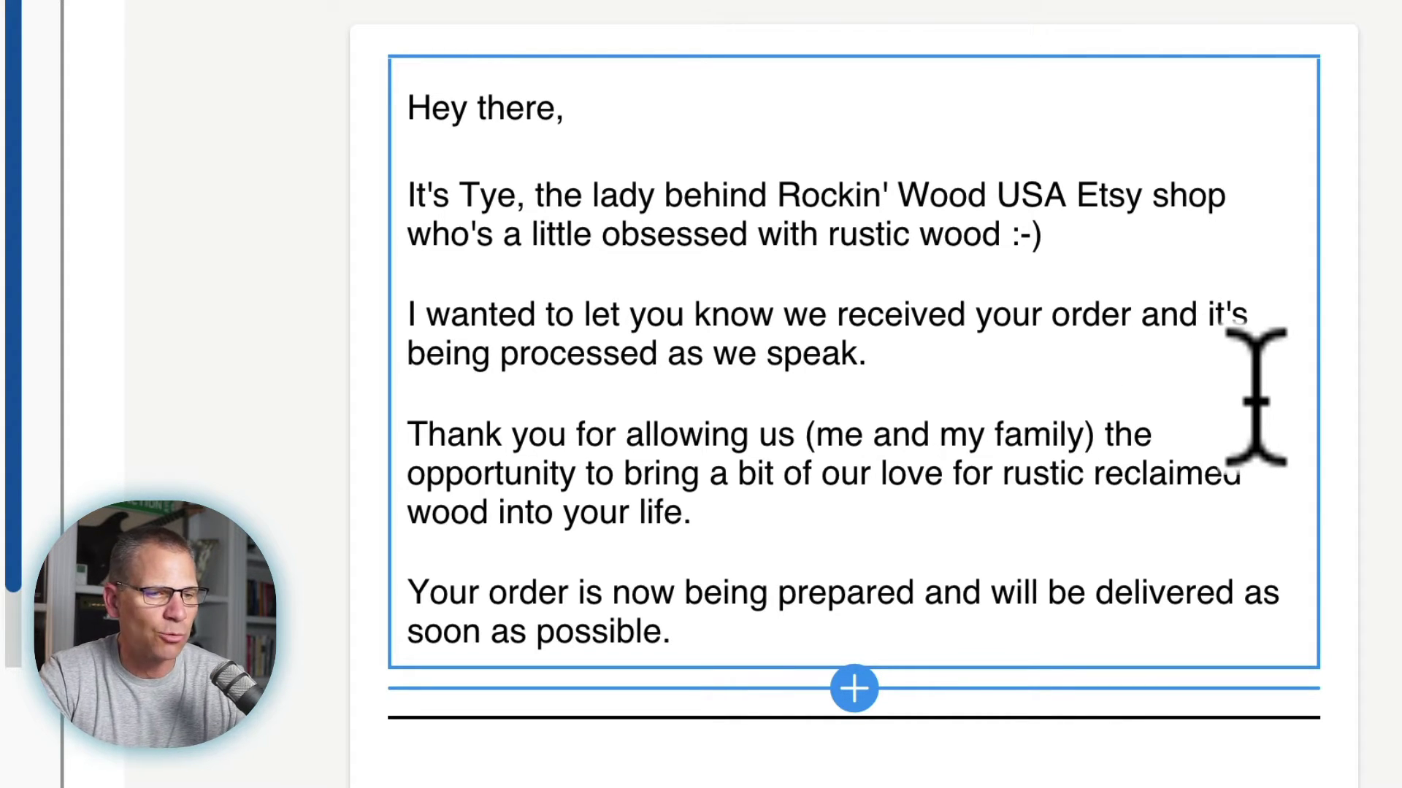
pyautogui.scroll(-3, 1110, 470)
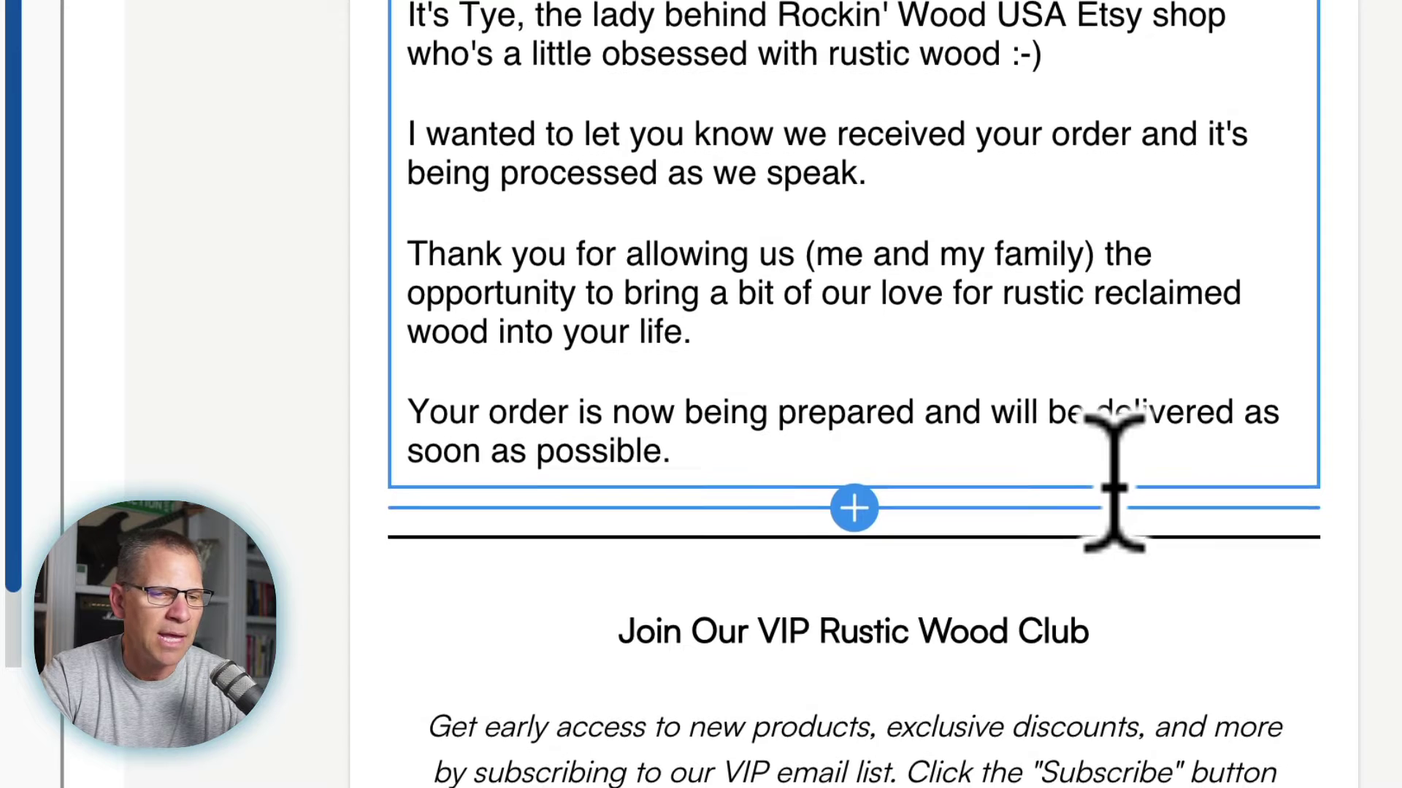
pyautogui.scroll(-3, 1113, 485)
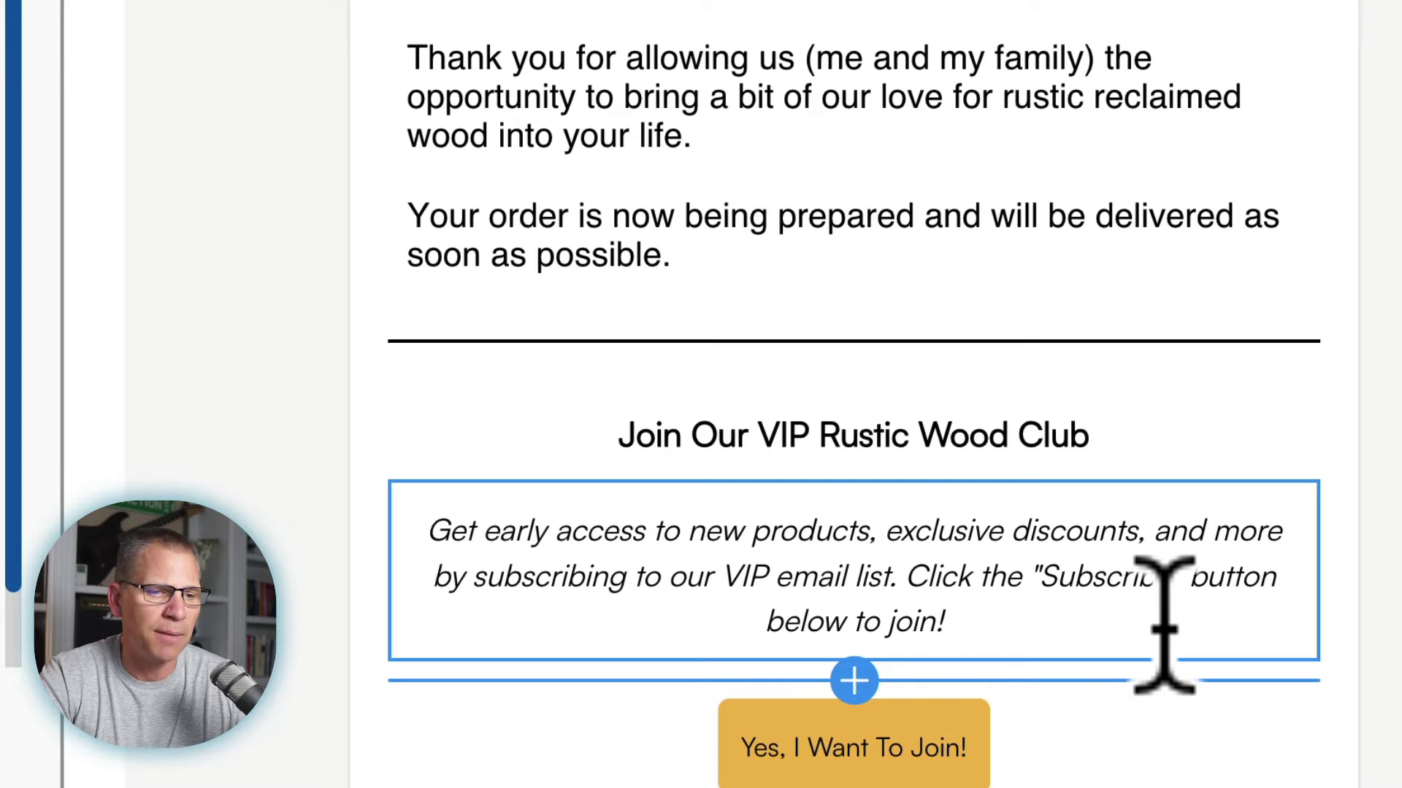
pyautogui.scroll(-1, 1164, 625)
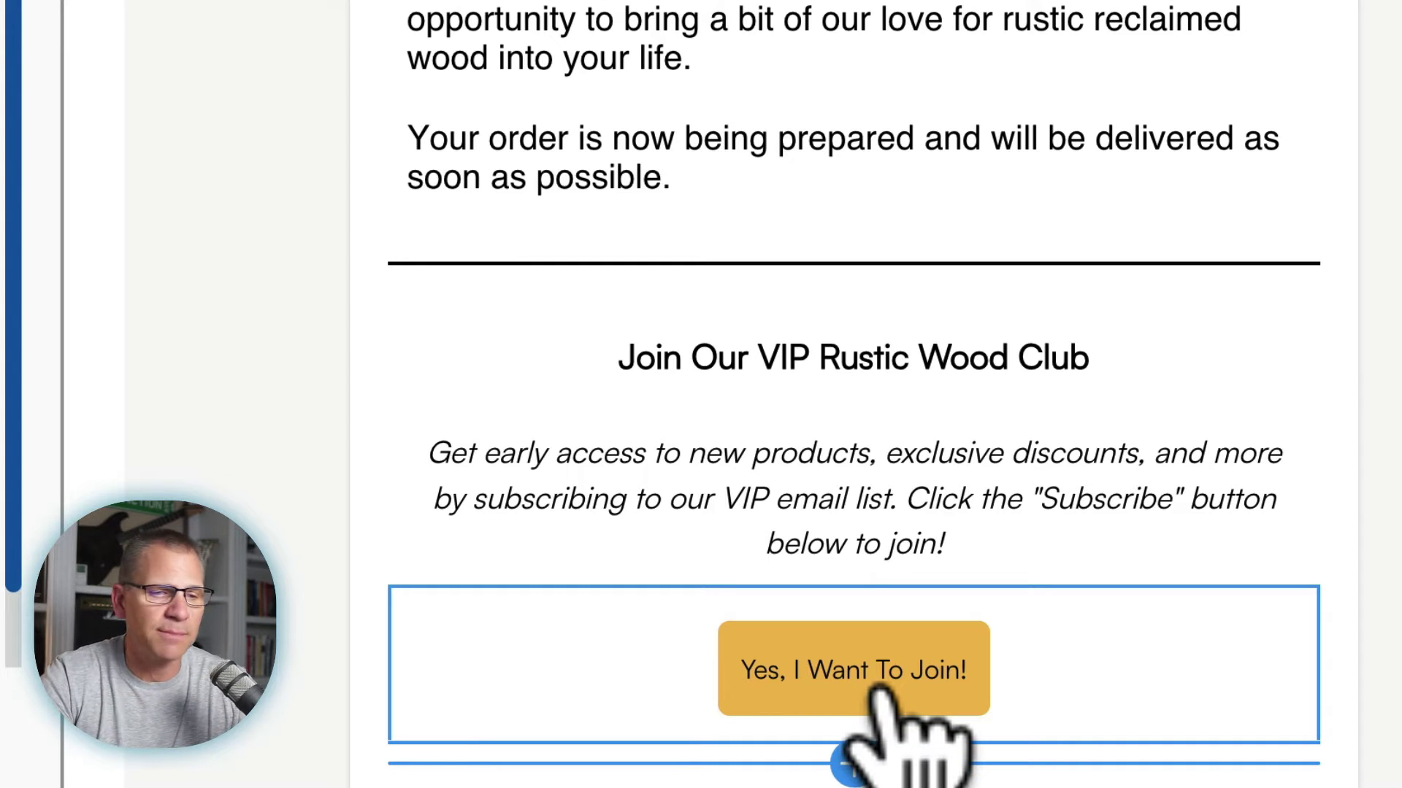
pyautogui.scroll(-6, 1106, 660)
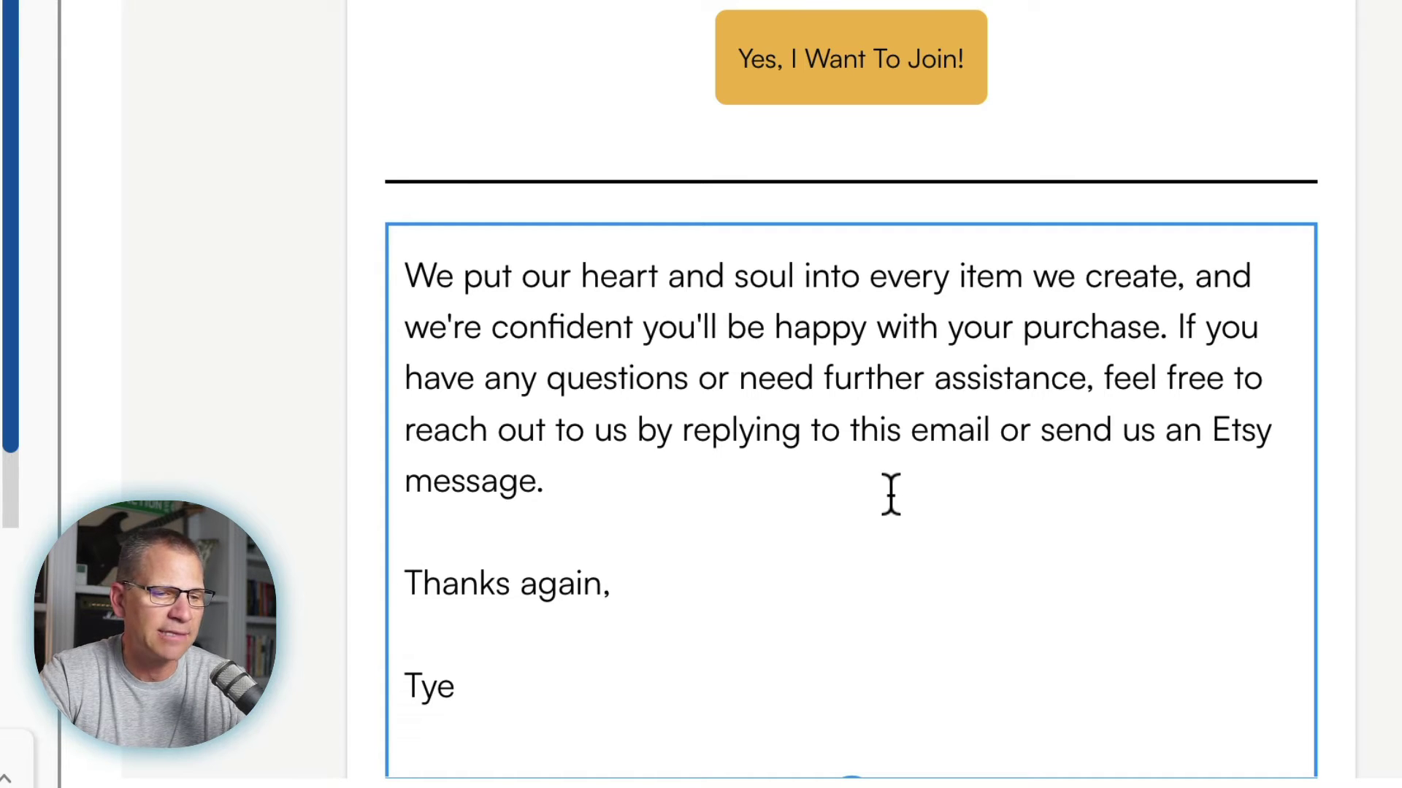
pyautogui.scroll(-3, 891, 495)
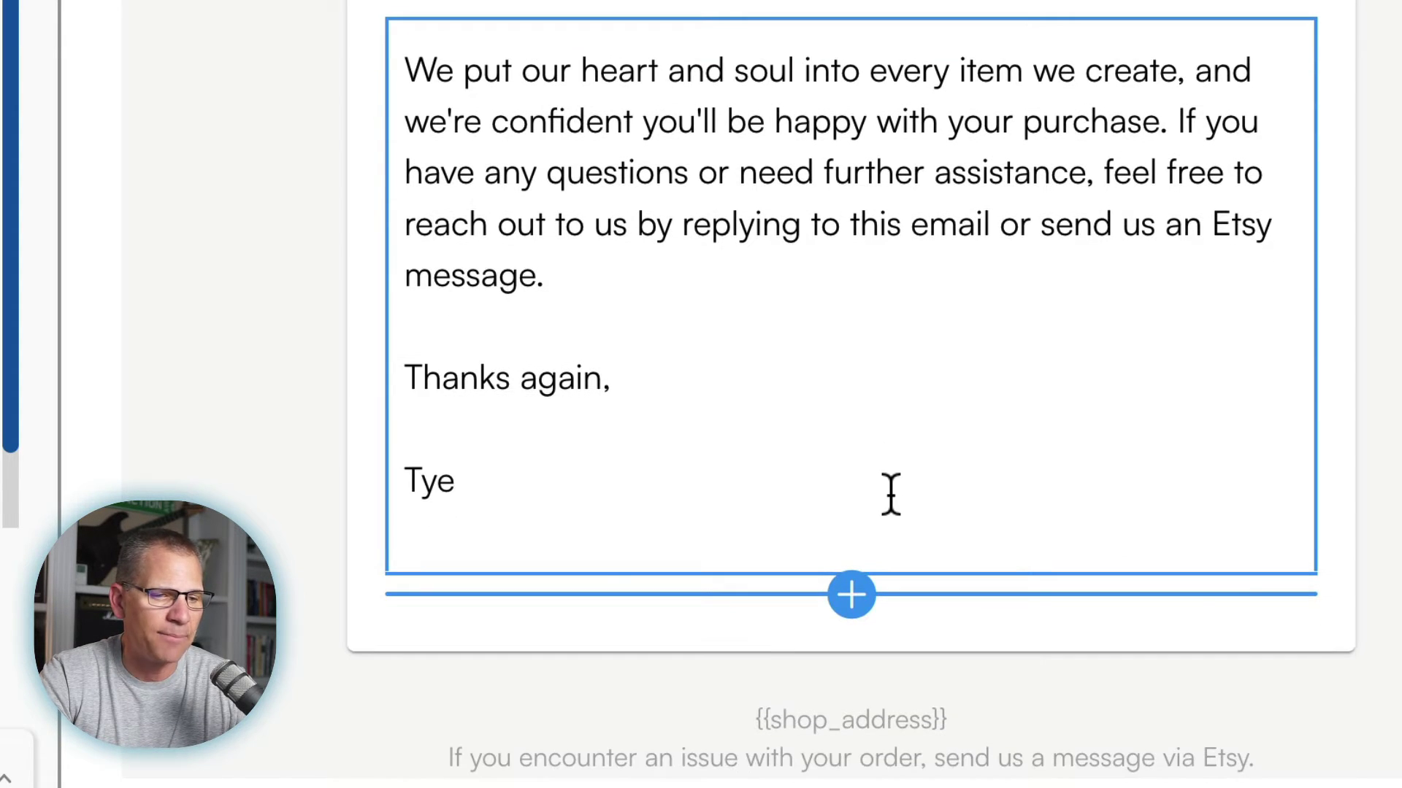
pyautogui.scroll(-1, 891, 494)
pyautogui.scroll(-1, 891, 494)
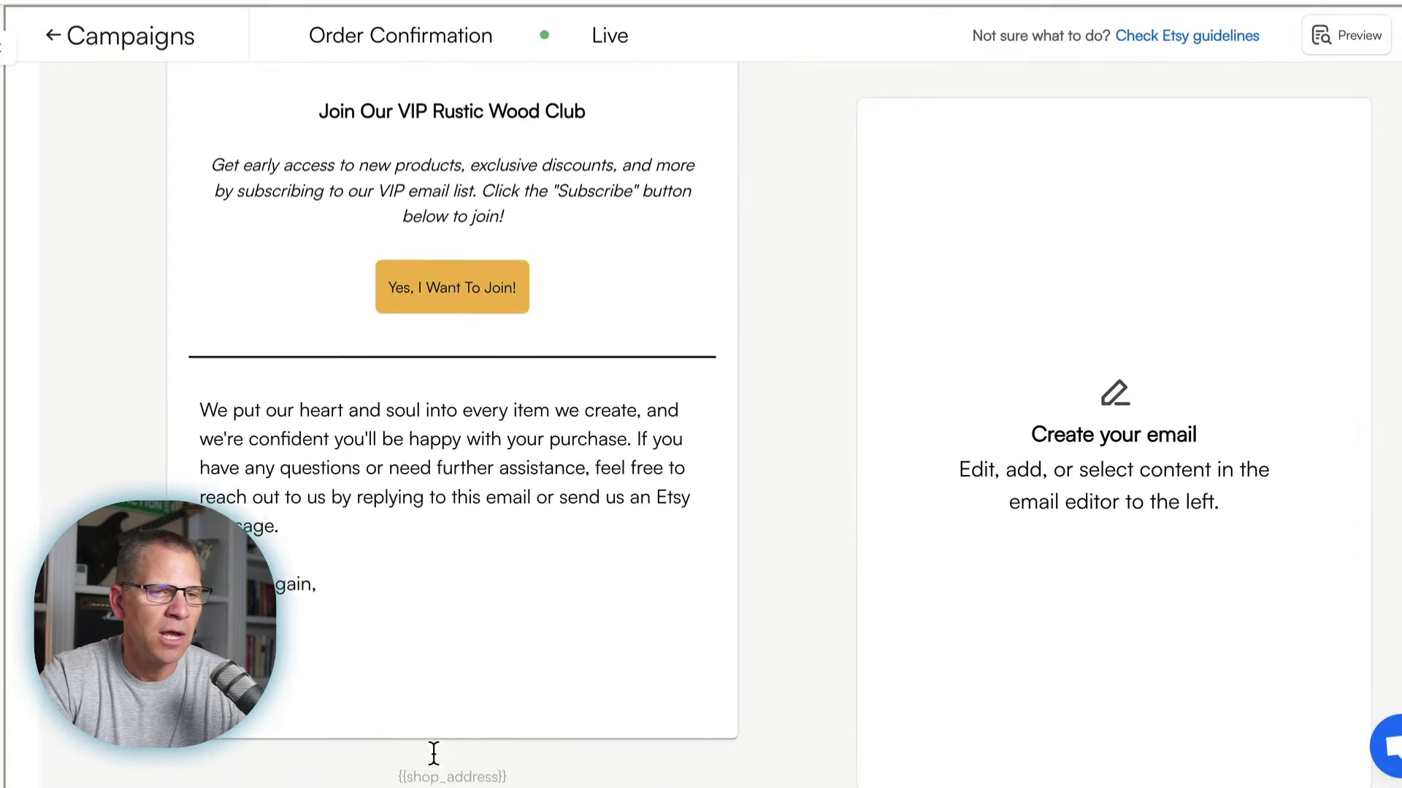
pyautogui.scroll(3, 433, 753)
pyautogui.scroll(5, 434, 754)
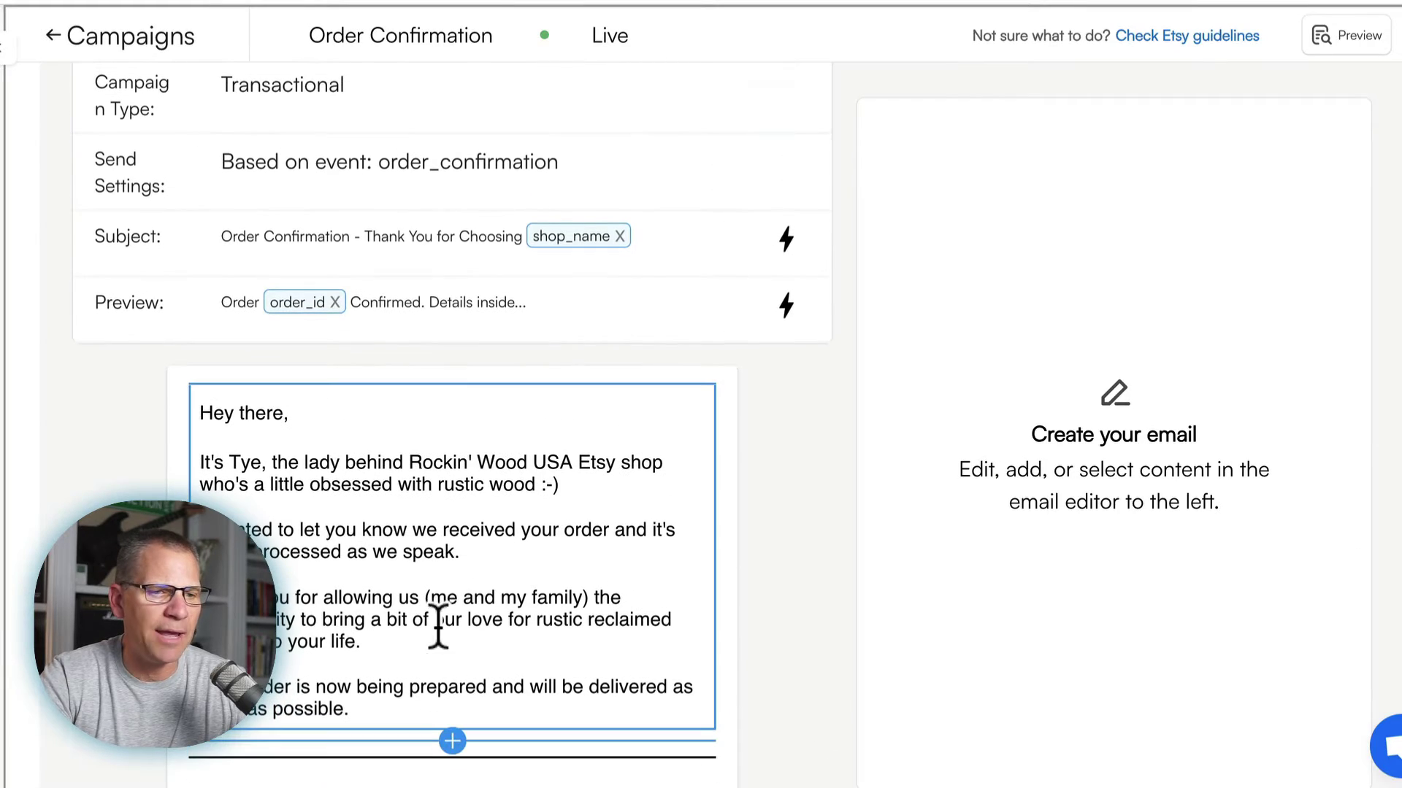
# Step: Select the opening message block of the email and look over its text formatting options
pyautogui.click(436, 611)
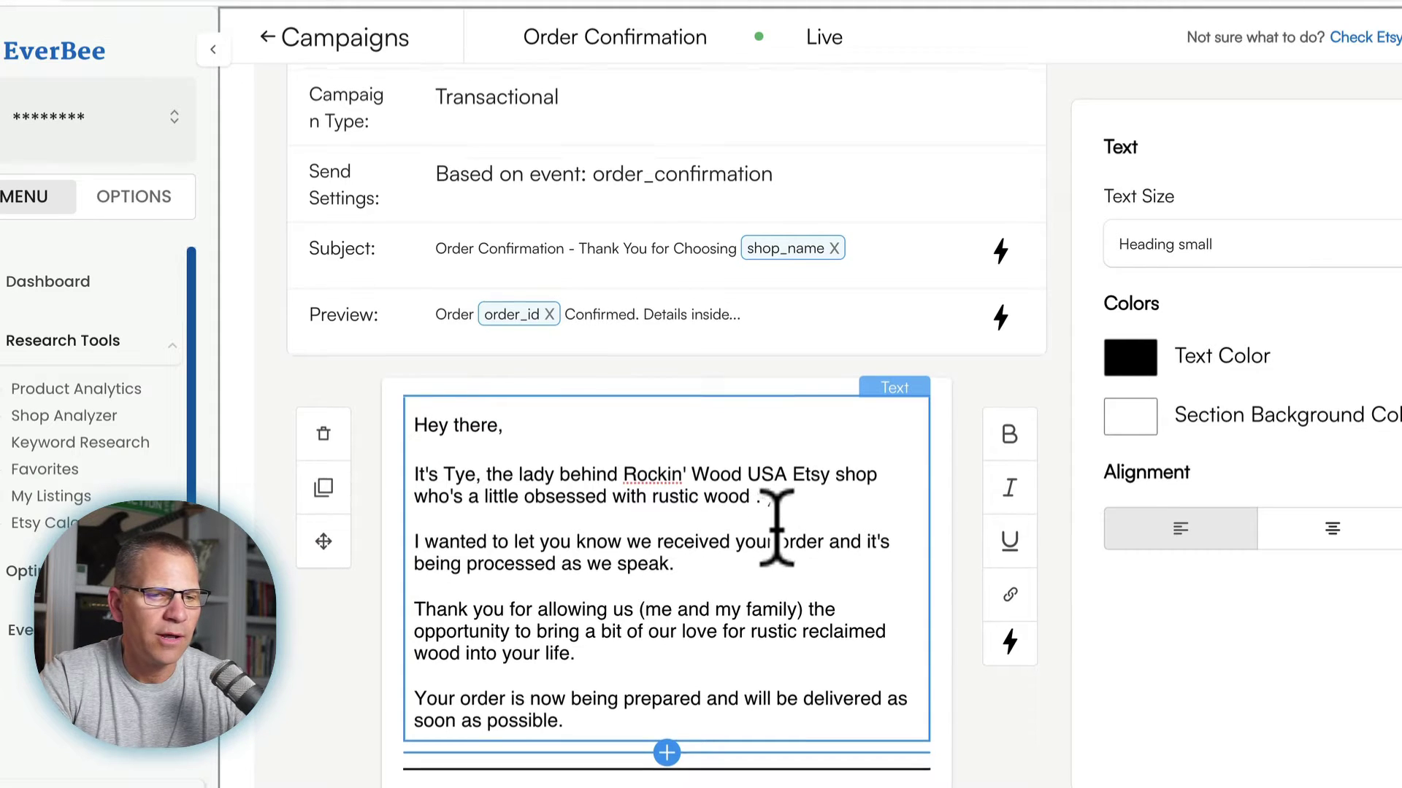
pyautogui.scroll(-2, 776, 533)
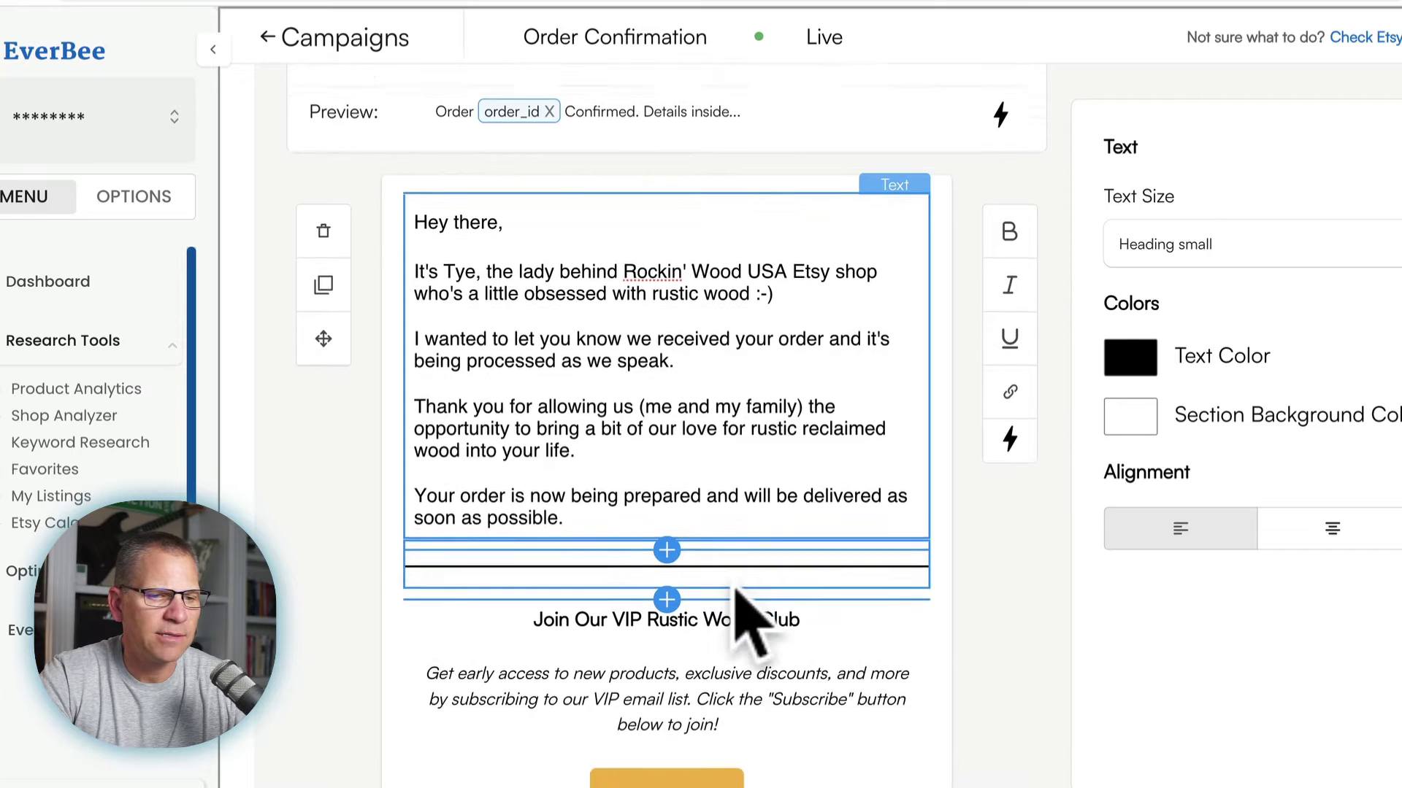
pyautogui.scroll(-1, 736, 599)
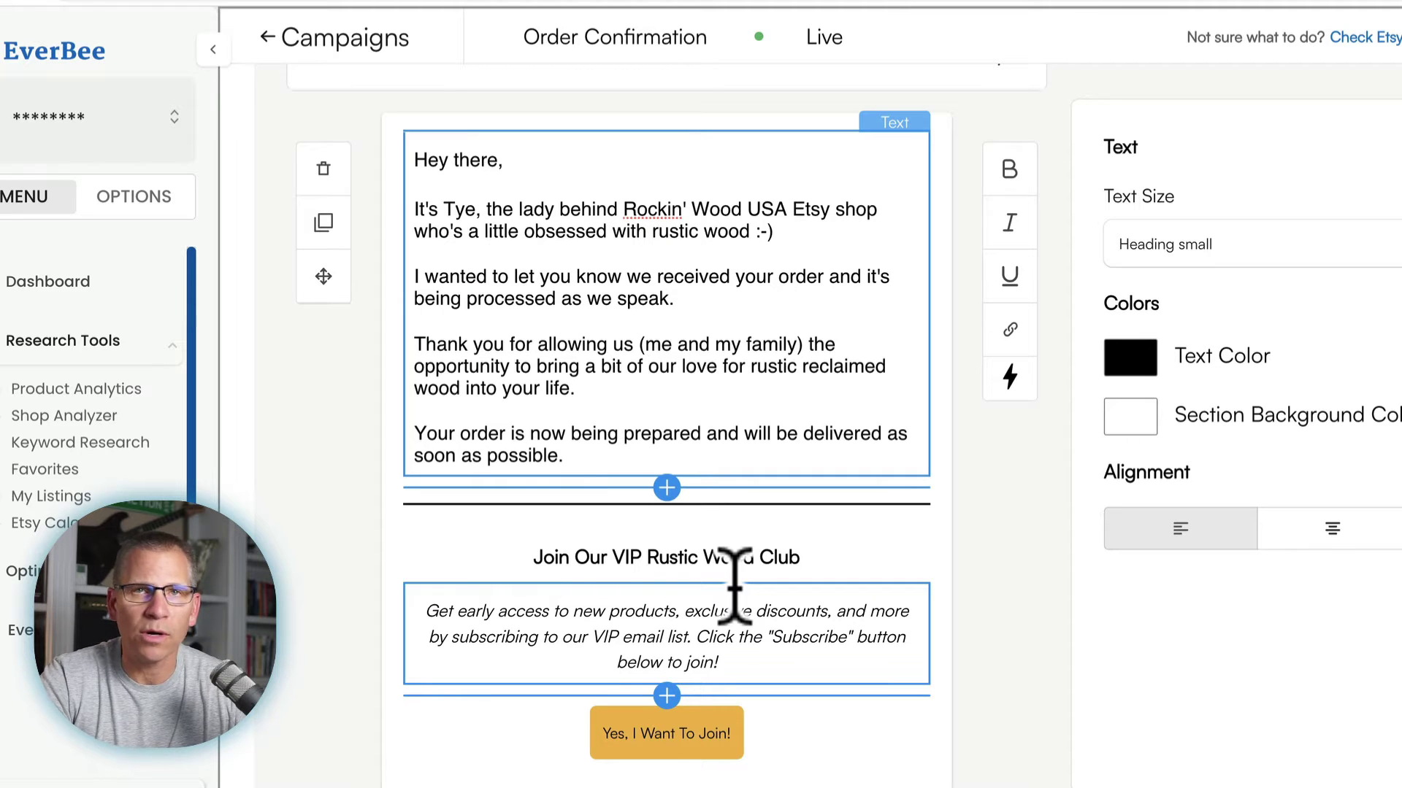
# Step: Try removing the italics from the paragraph about early access and exclusive discounts, and restore the italic style
pyautogui.click(561, 635)
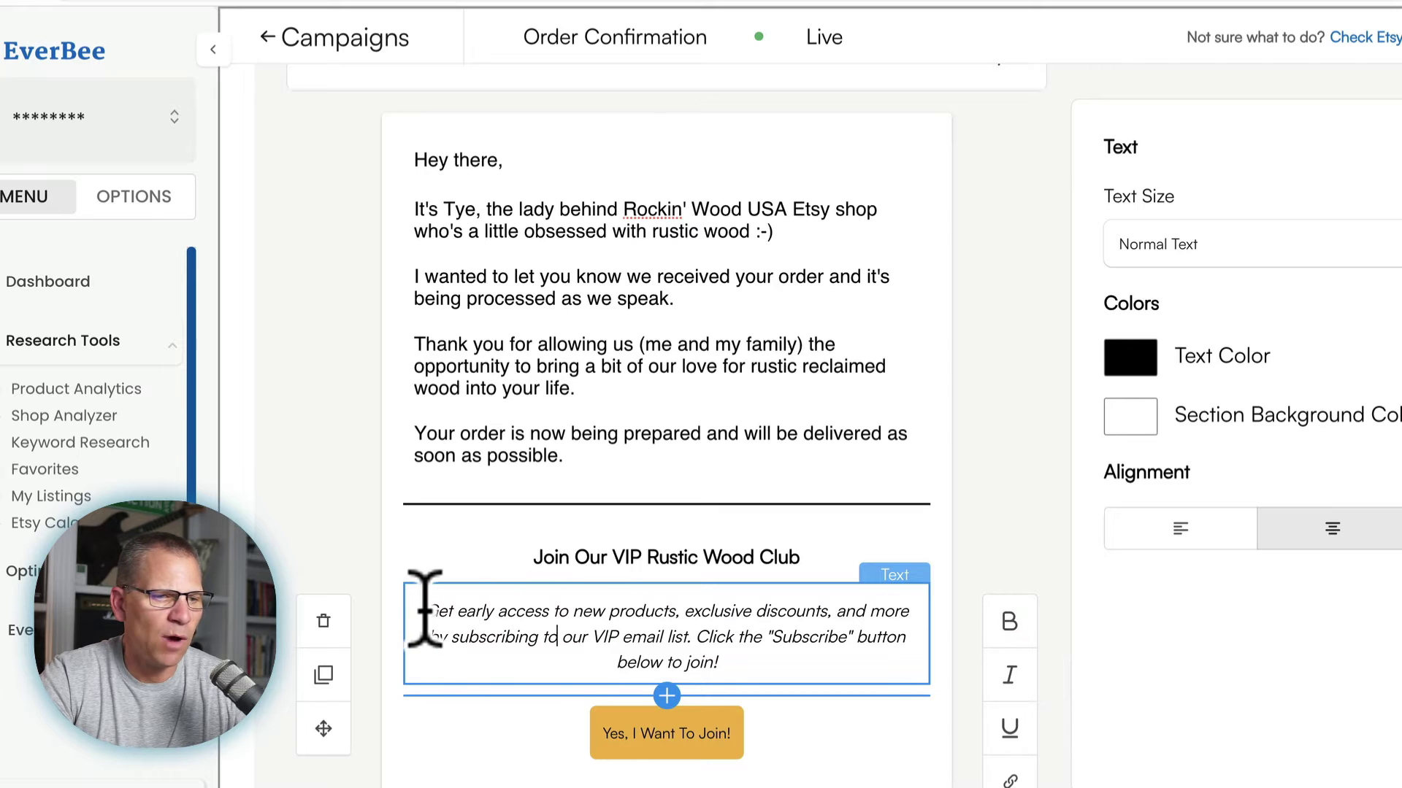
pyautogui.moveTo(424, 608); pyautogui.dragTo(612, 635)
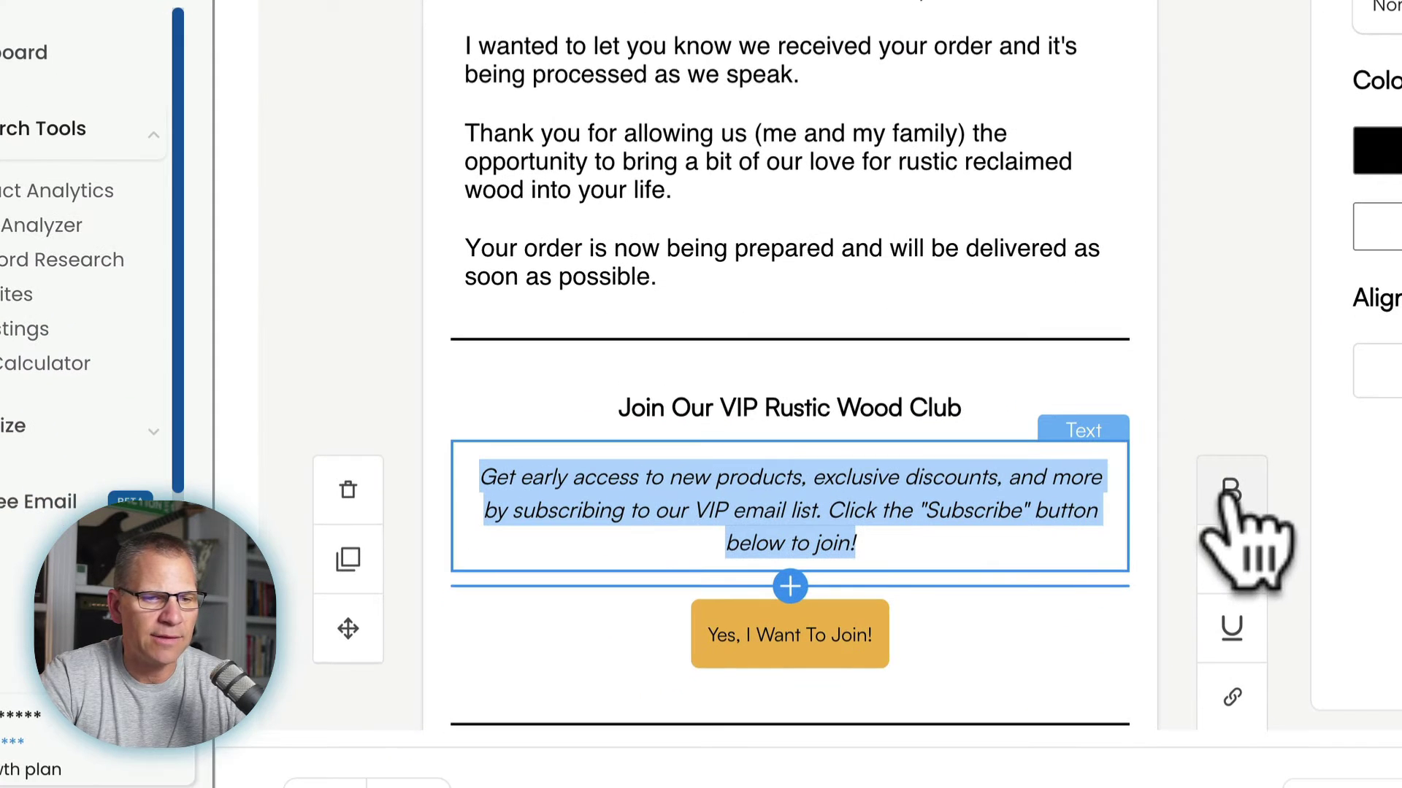
pyautogui.click(1233, 559)
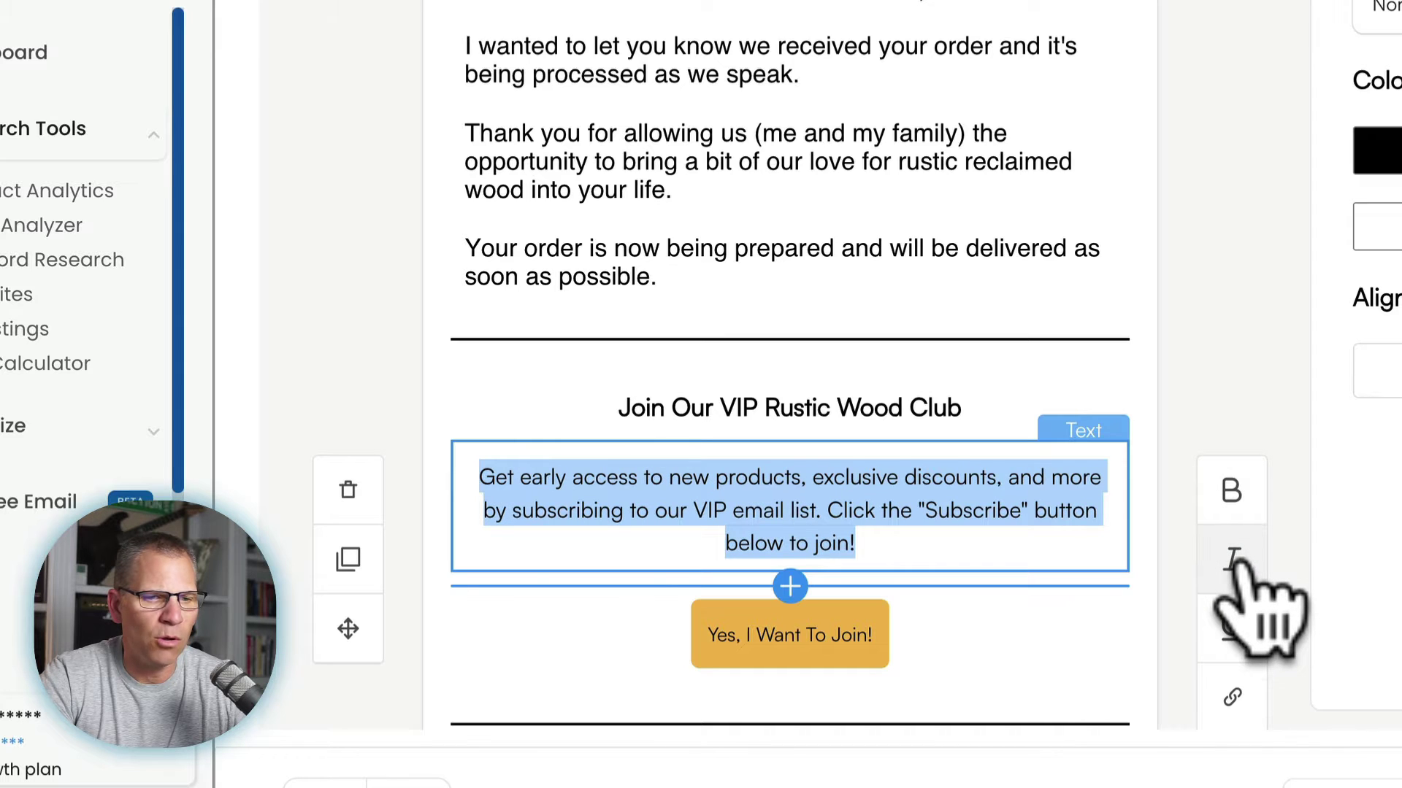
pyautogui.click(1235, 556)
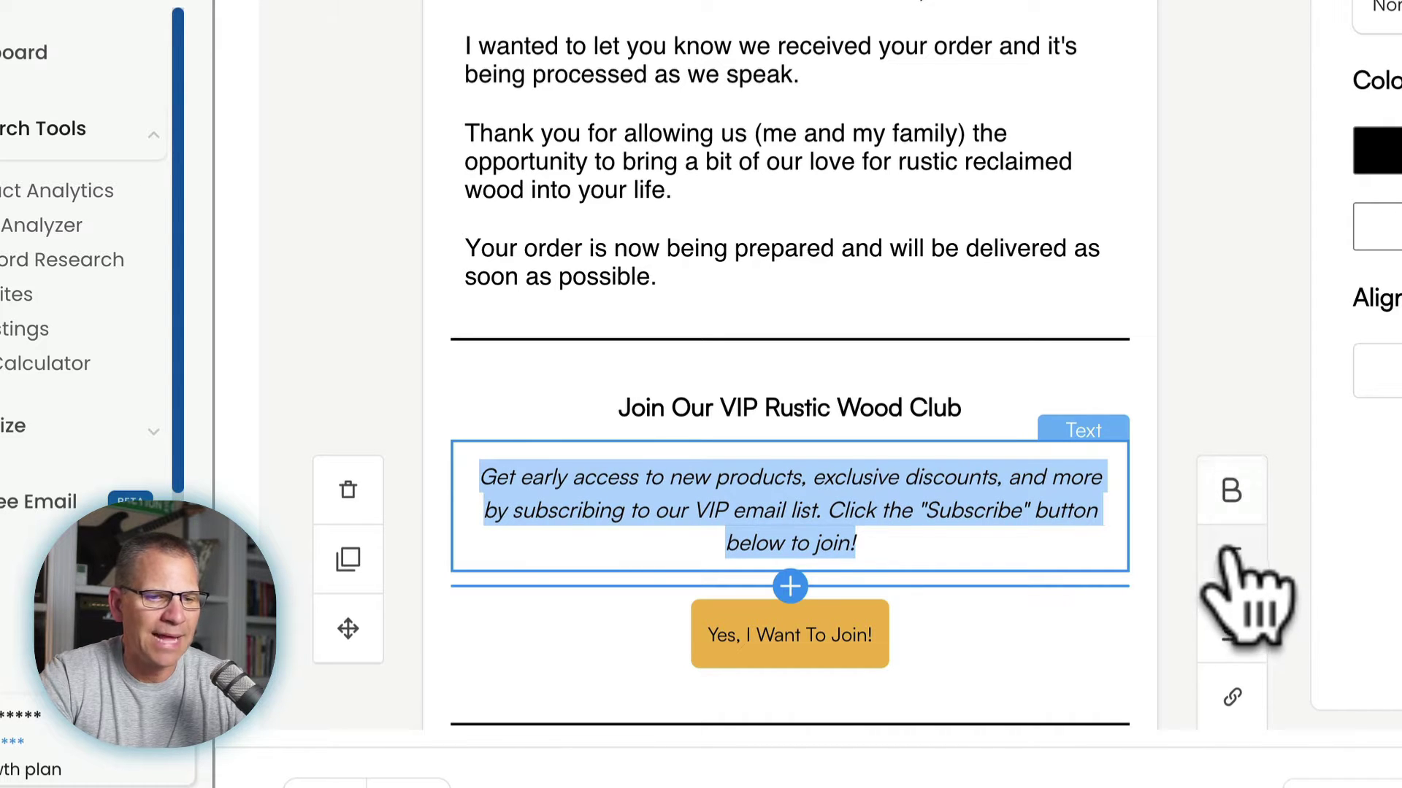
pyautogui.click(1145, 389)
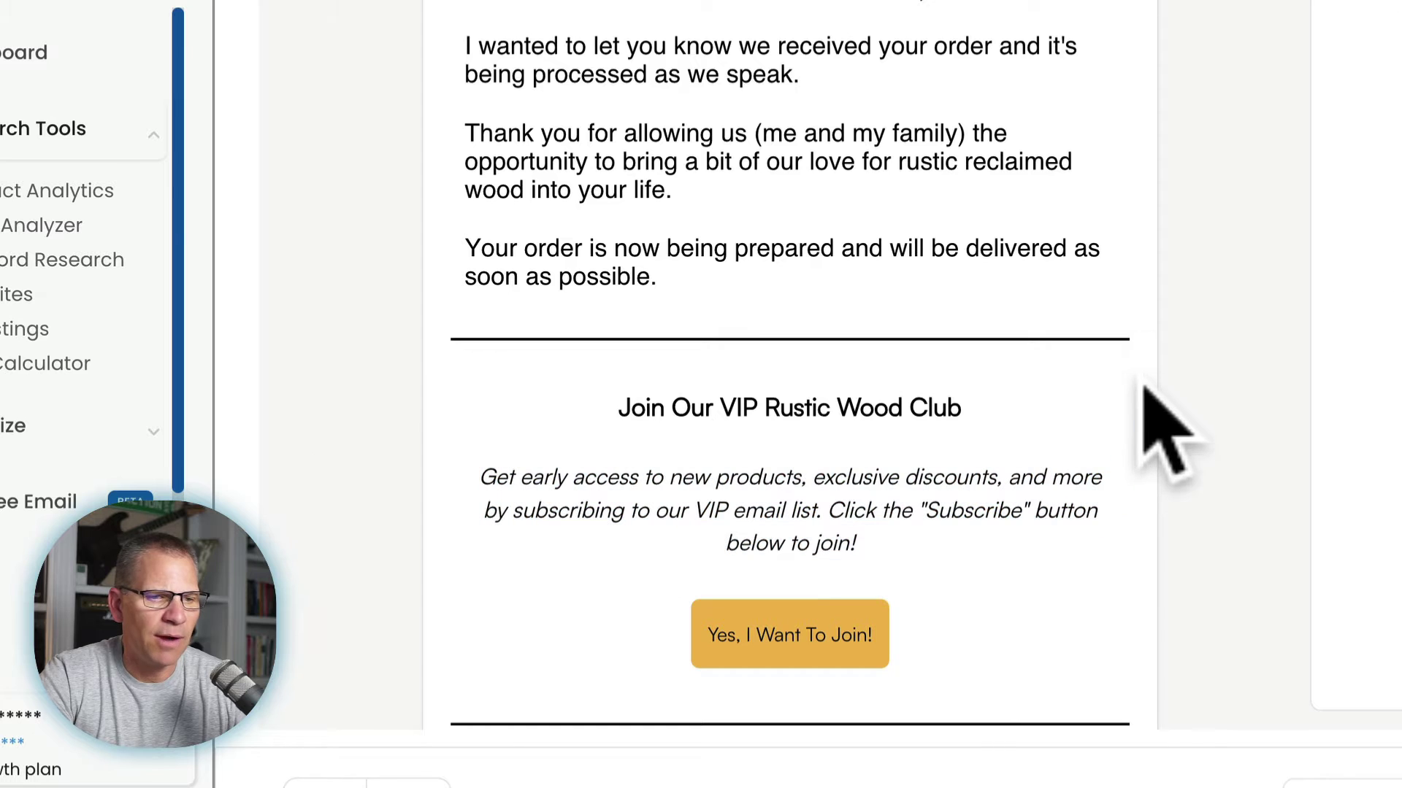
# Step: Try left and right alignment on the "Join Our VIP Rustic Wood Club" heading, and return it to centered
pyautogui.click(824, 406)
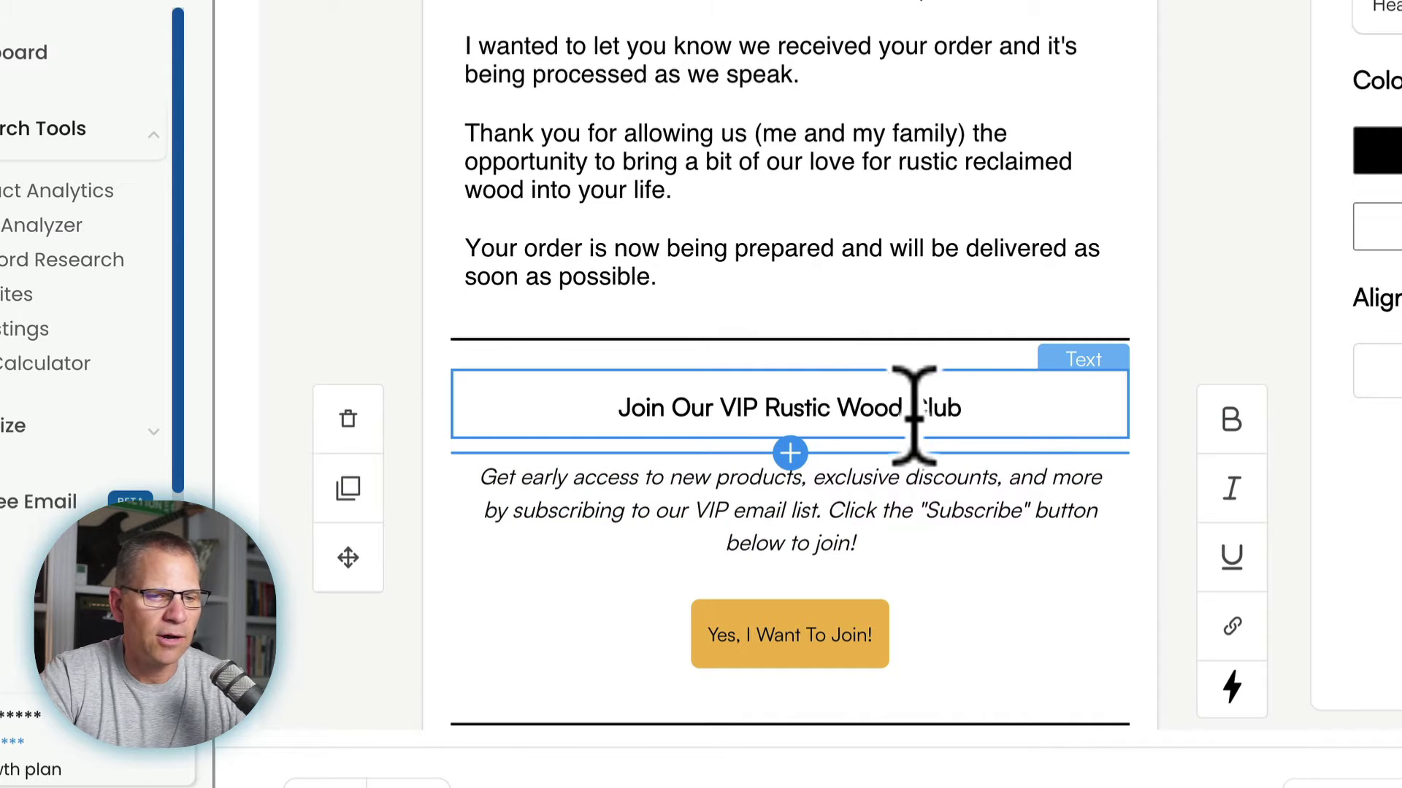
pyautogui.moveTo(985, 407); pyautogui.dragTo(622, 407)
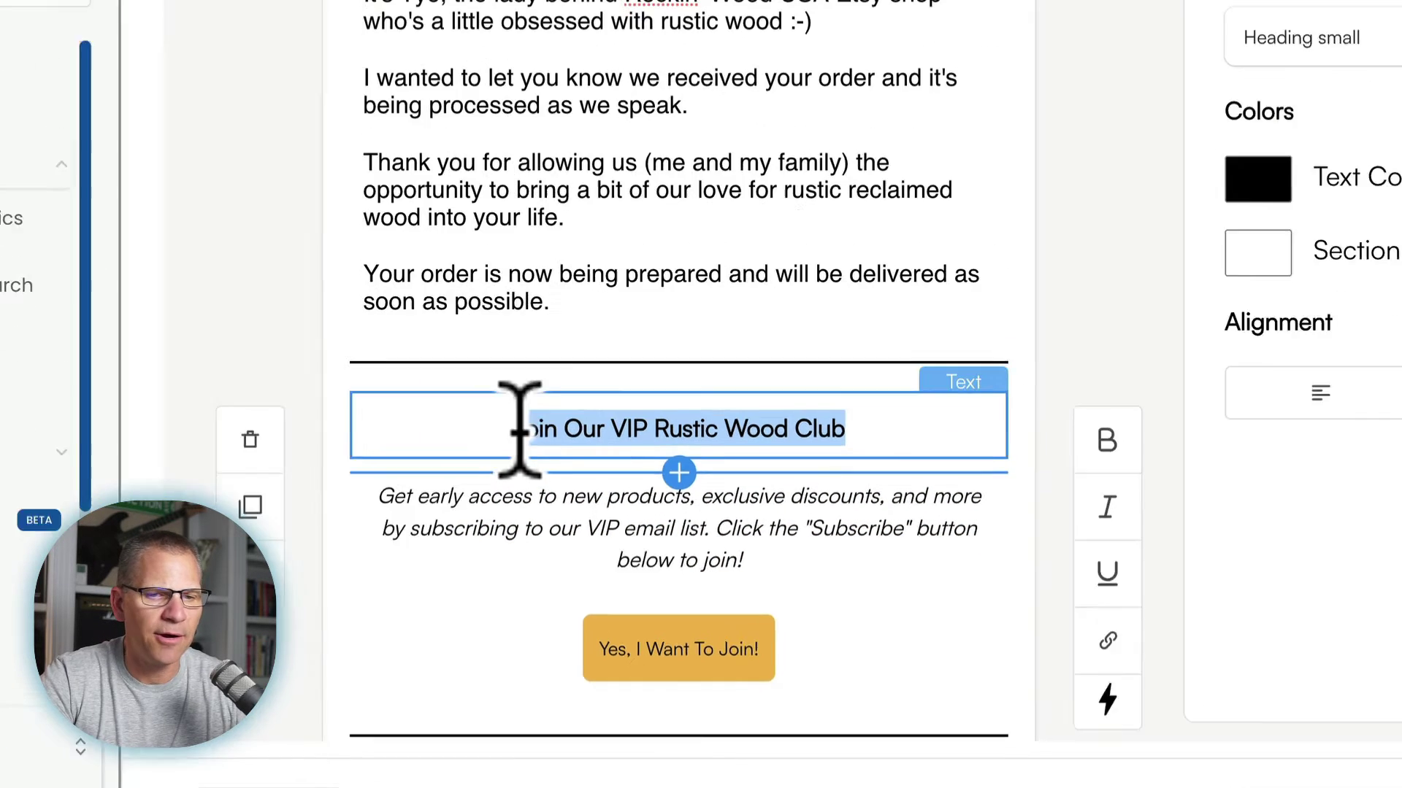
pyautogui.moveTo(519, 429); pyautogui.dragTo(503, 429)
pyautogui.click(1316, 392)
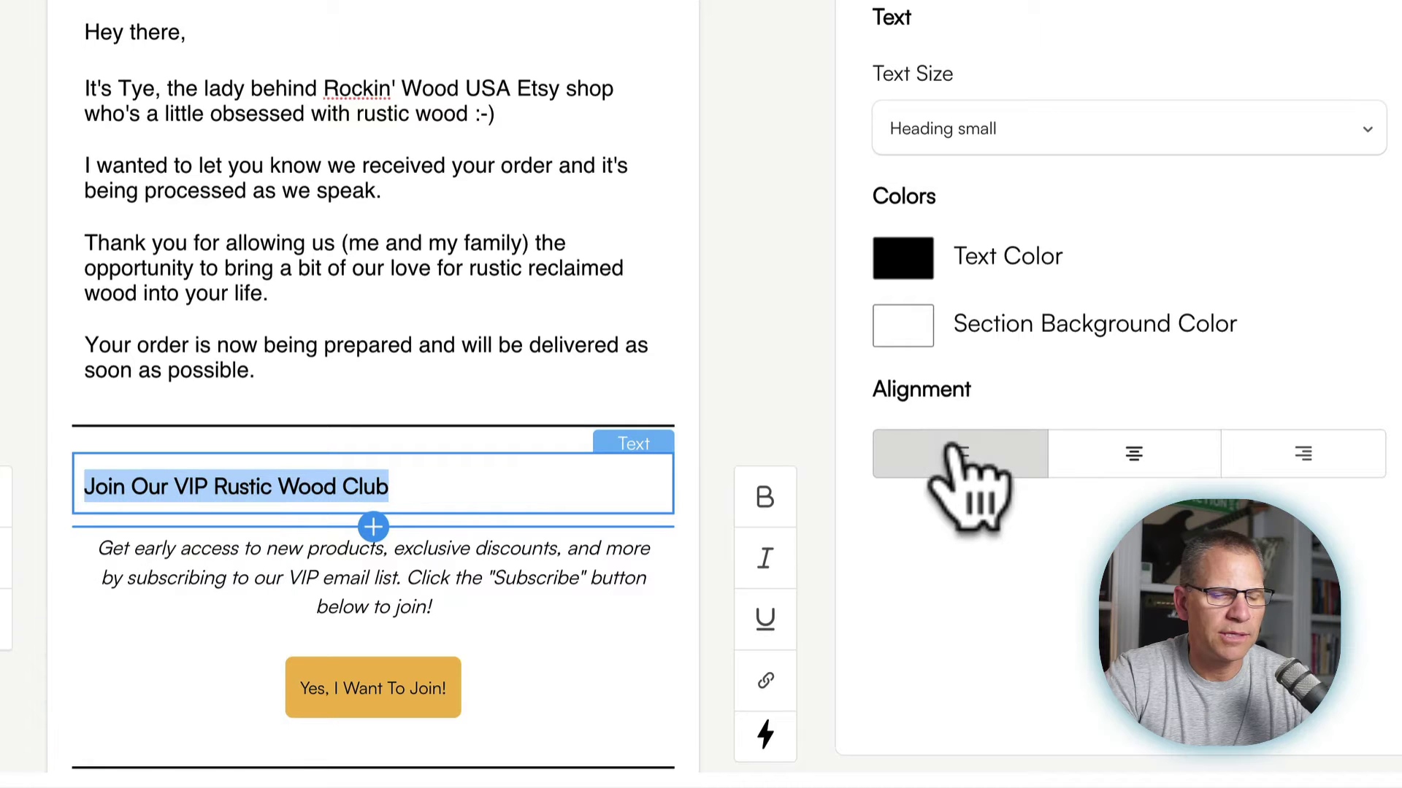
pyautogui.click(1307, 457)
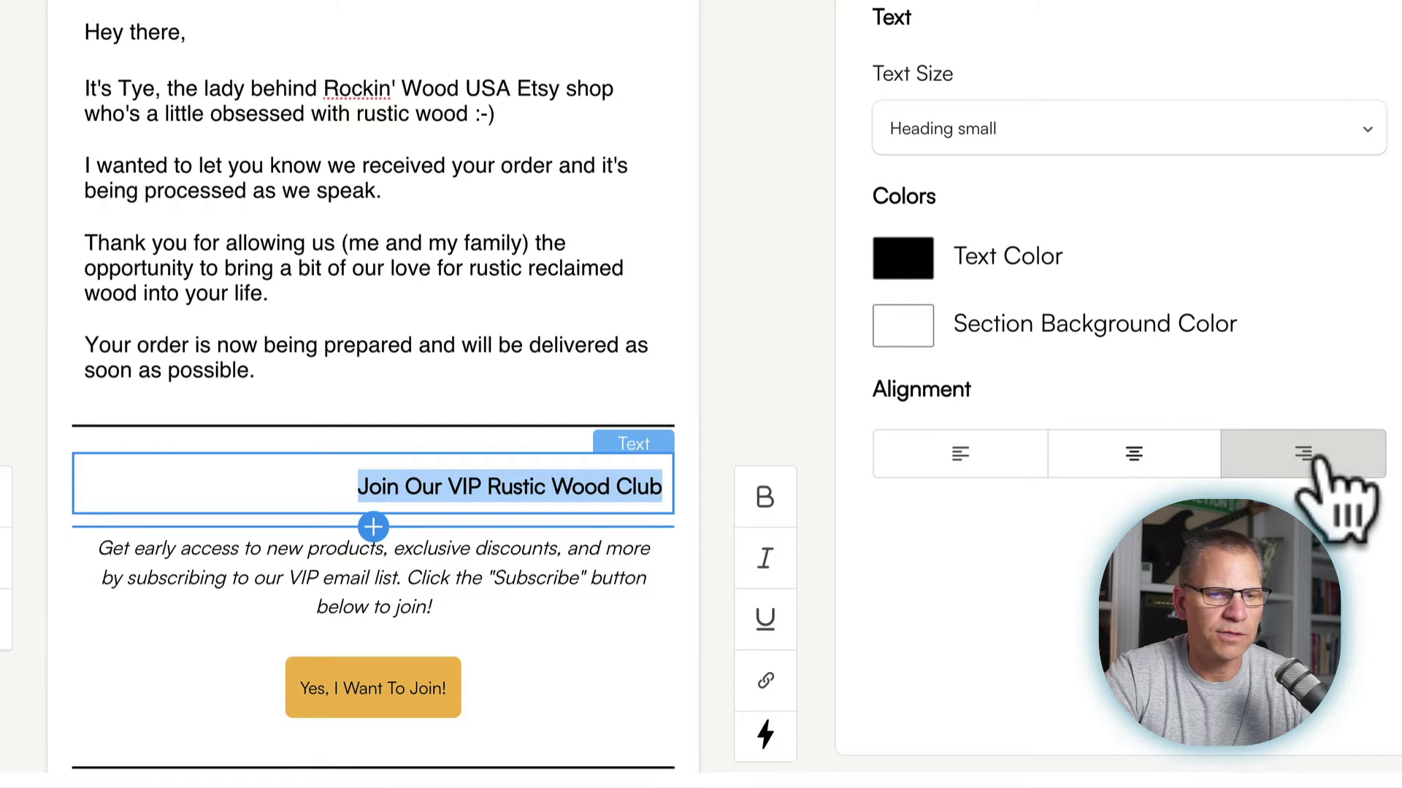
pyautogui.click(1134, 455)
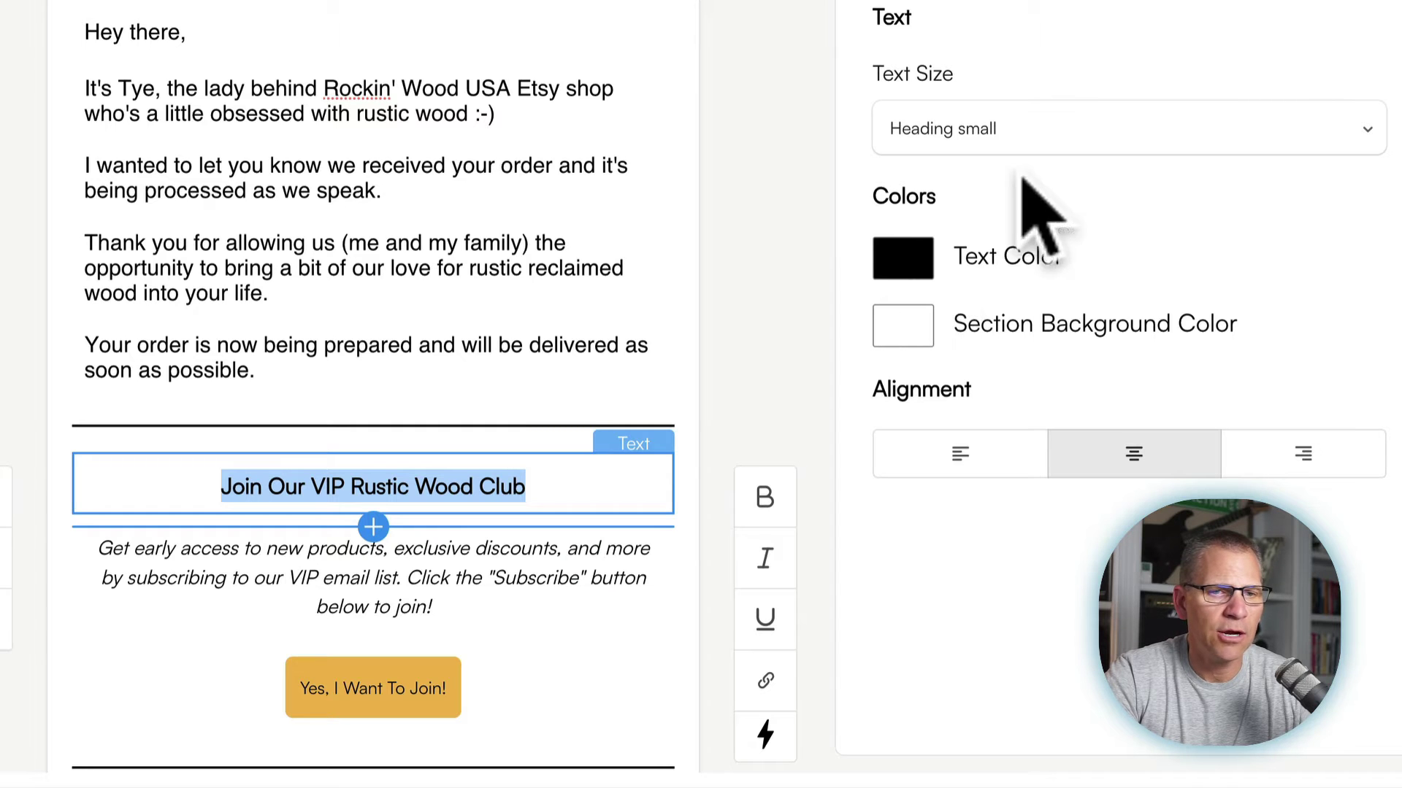
# Step: Try the Heading large text size on the "Join Our VIP Rustic Wood Club" heading and settle on Heading medium
pyautogui.click(1032, 125)
pyautogui.click(997, 252)
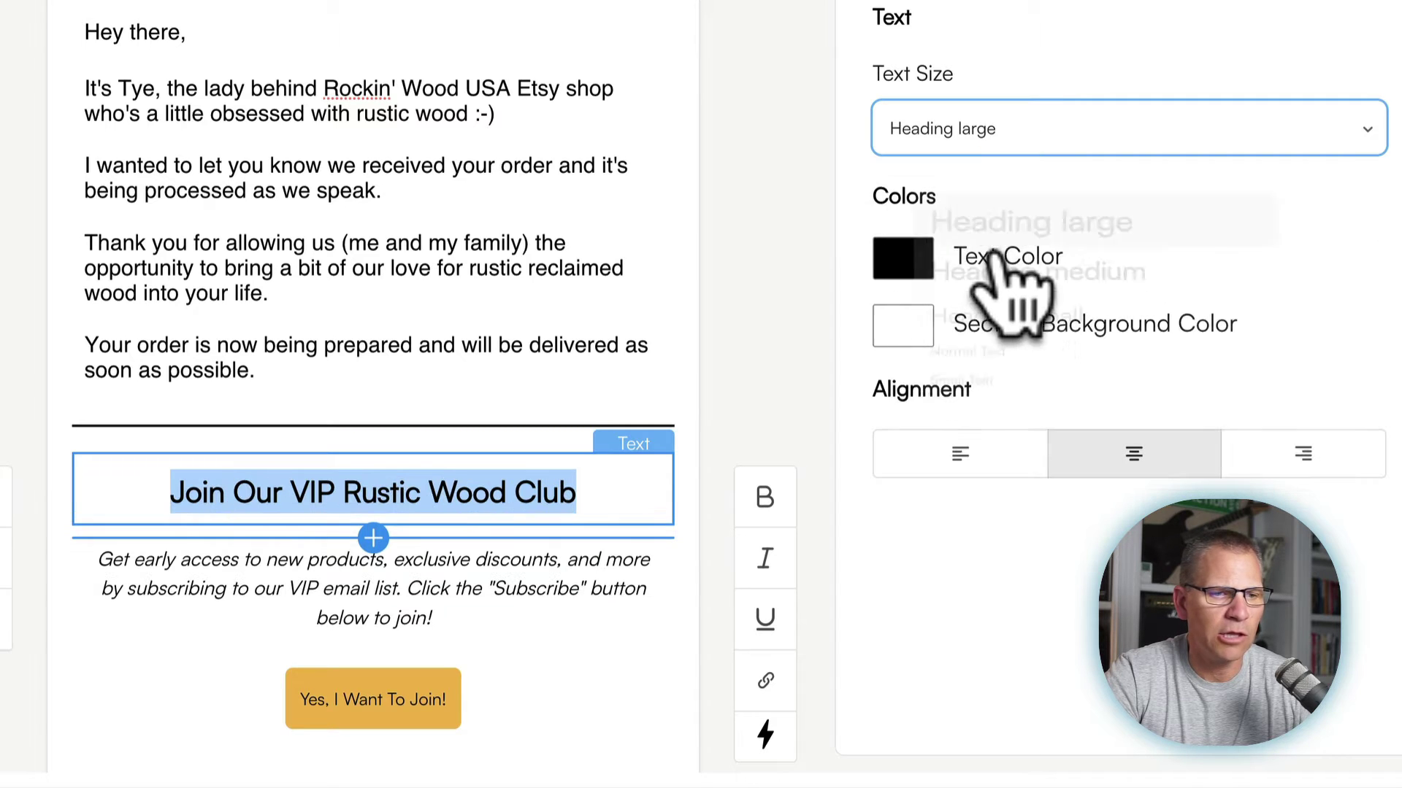
pyautogui.click(1032, 126)
pyautogui.click(996, 313)
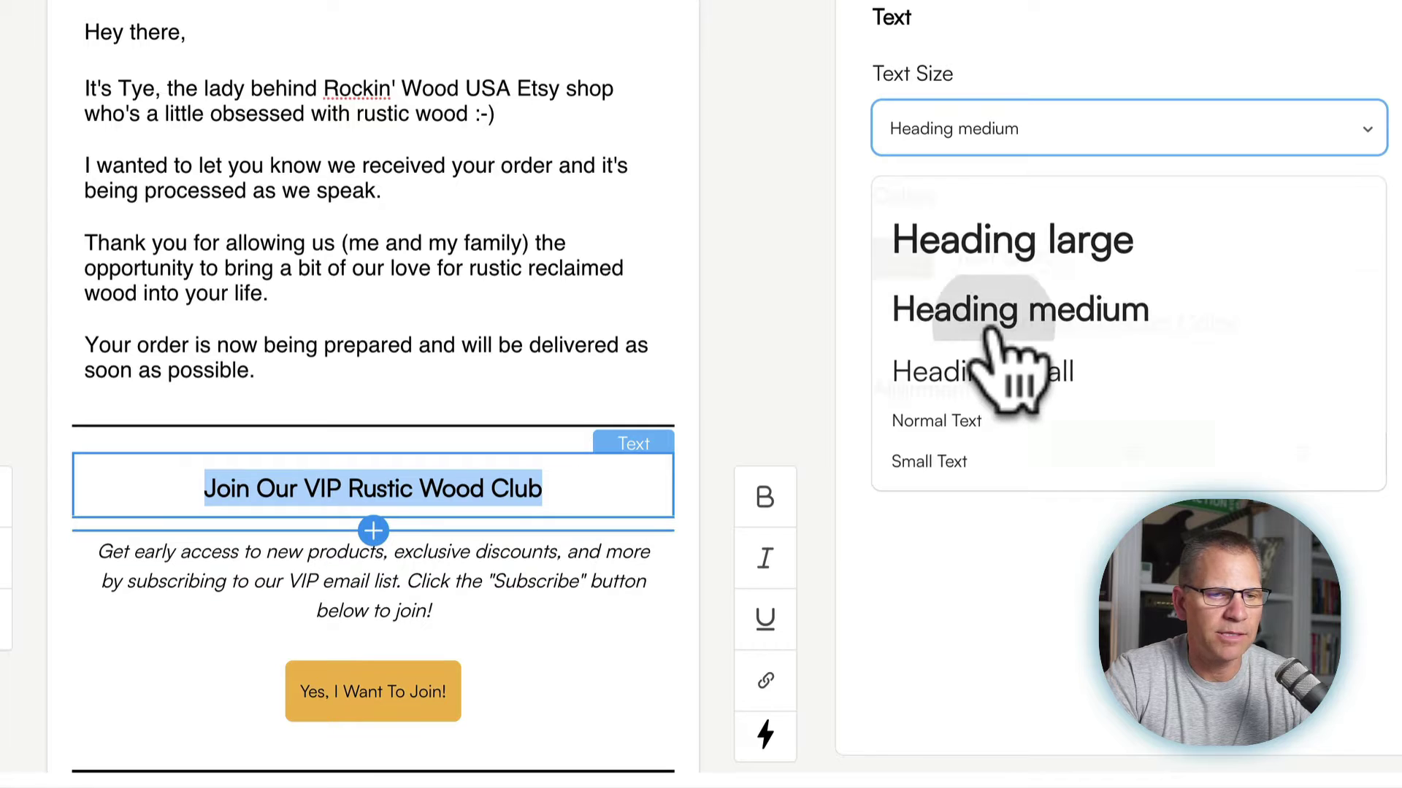
# Step: Select the "Yes, I Want To Join!" button block and examine its text, link, size and color settings
pyautogui.scroll(-1, 491, 538)
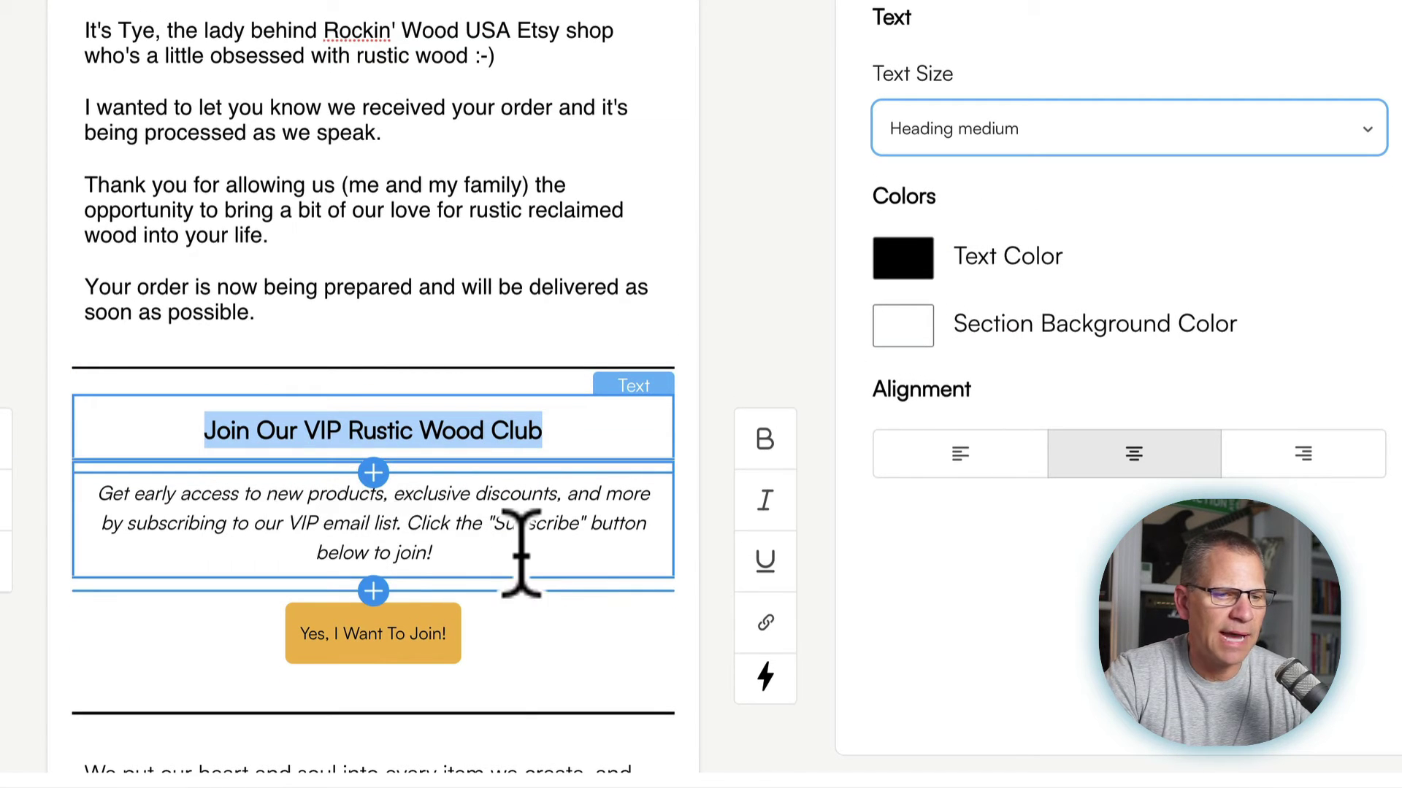
pyautogui.click(421, 635)
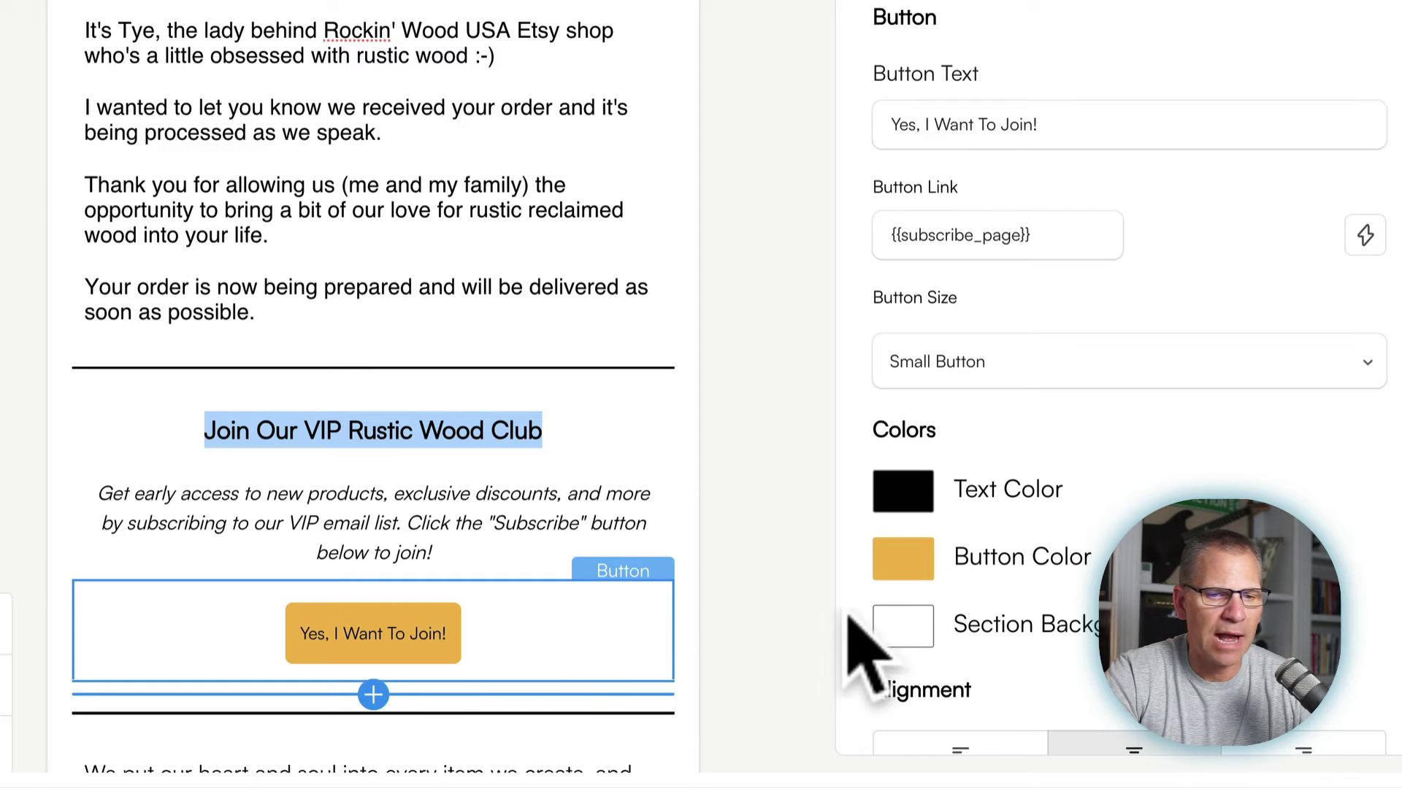
pyautogui.click(1058, 124)
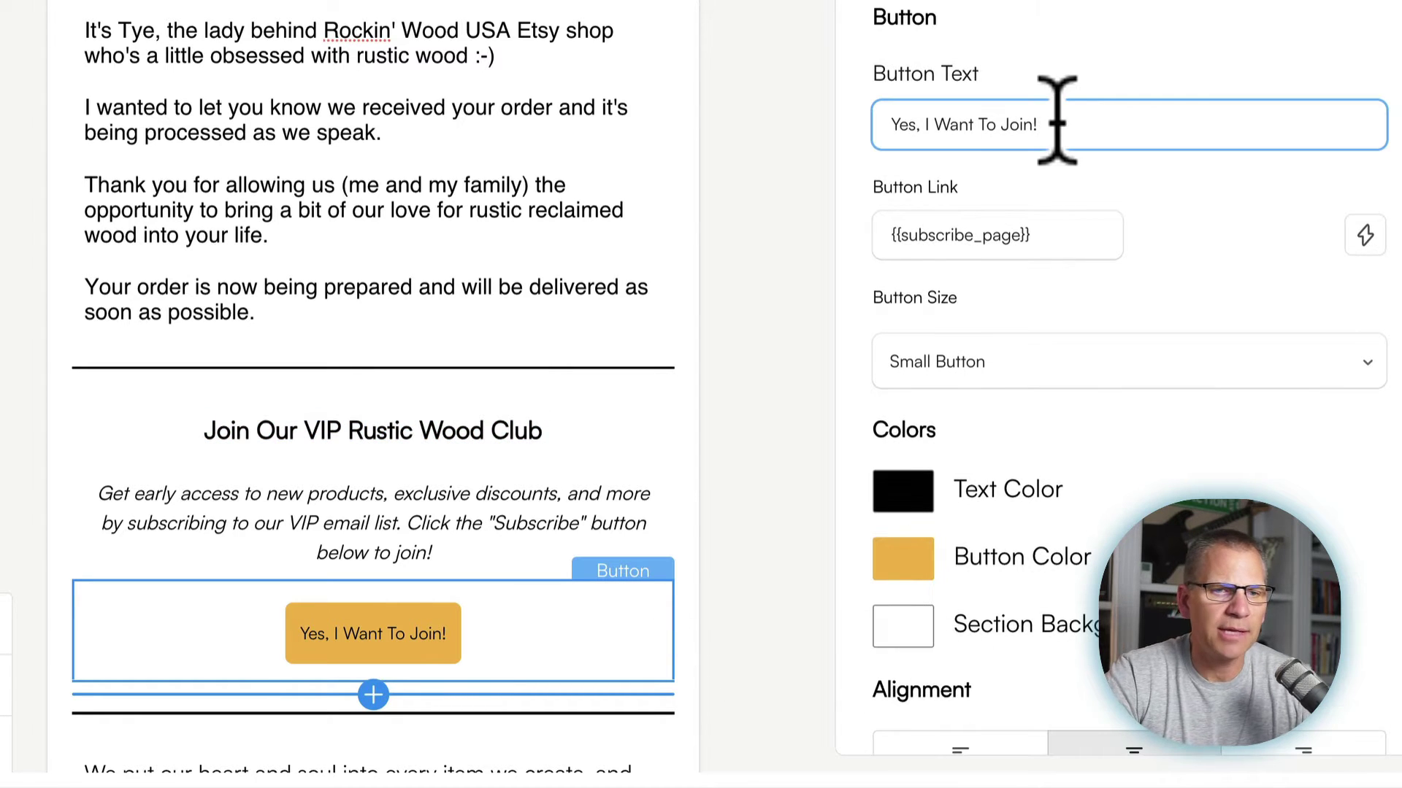
pyautogui.moveTo(1058, 124); pyautogui.dragTo(888, 125)
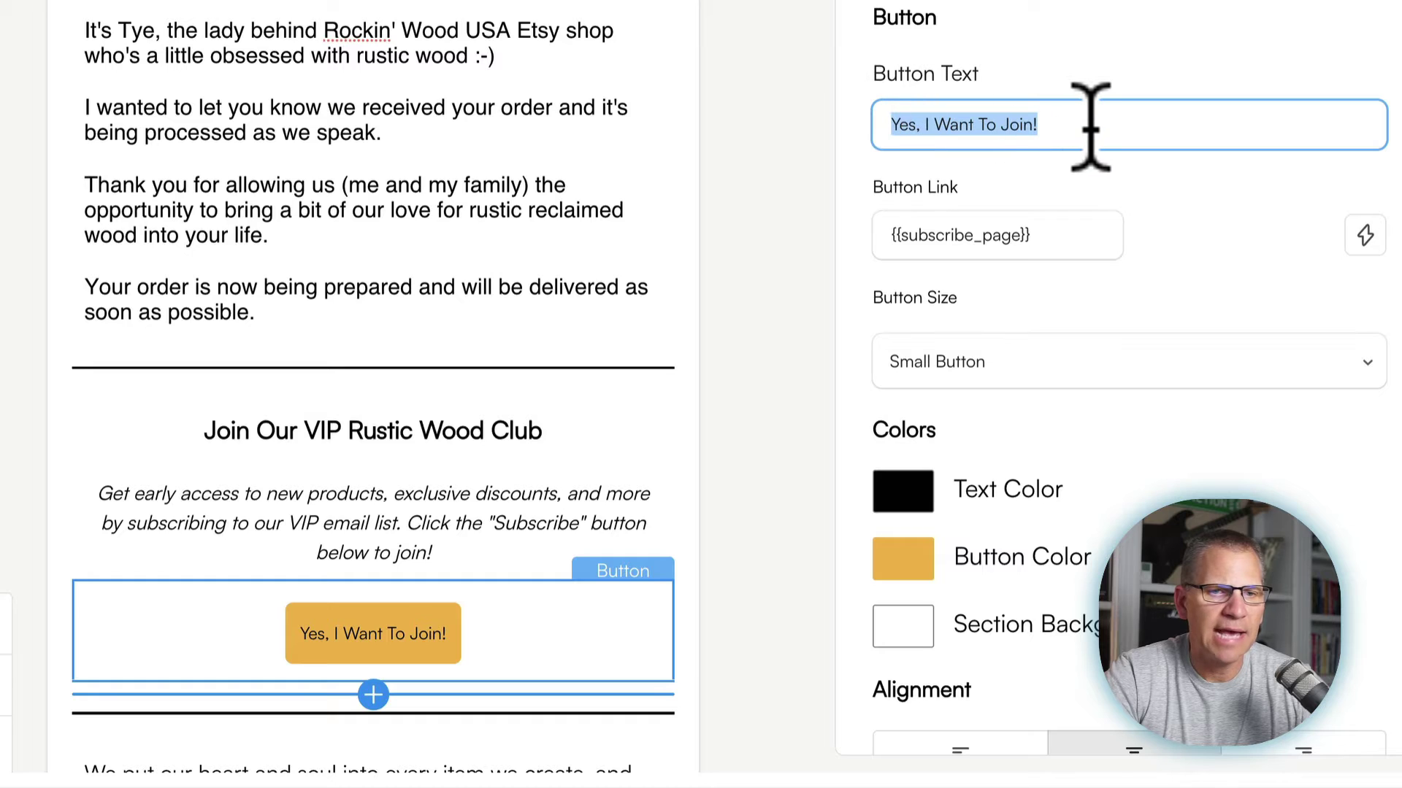
pyautogui.moveTo(1090, 126); pyautogui.dragTo(1037, 124)
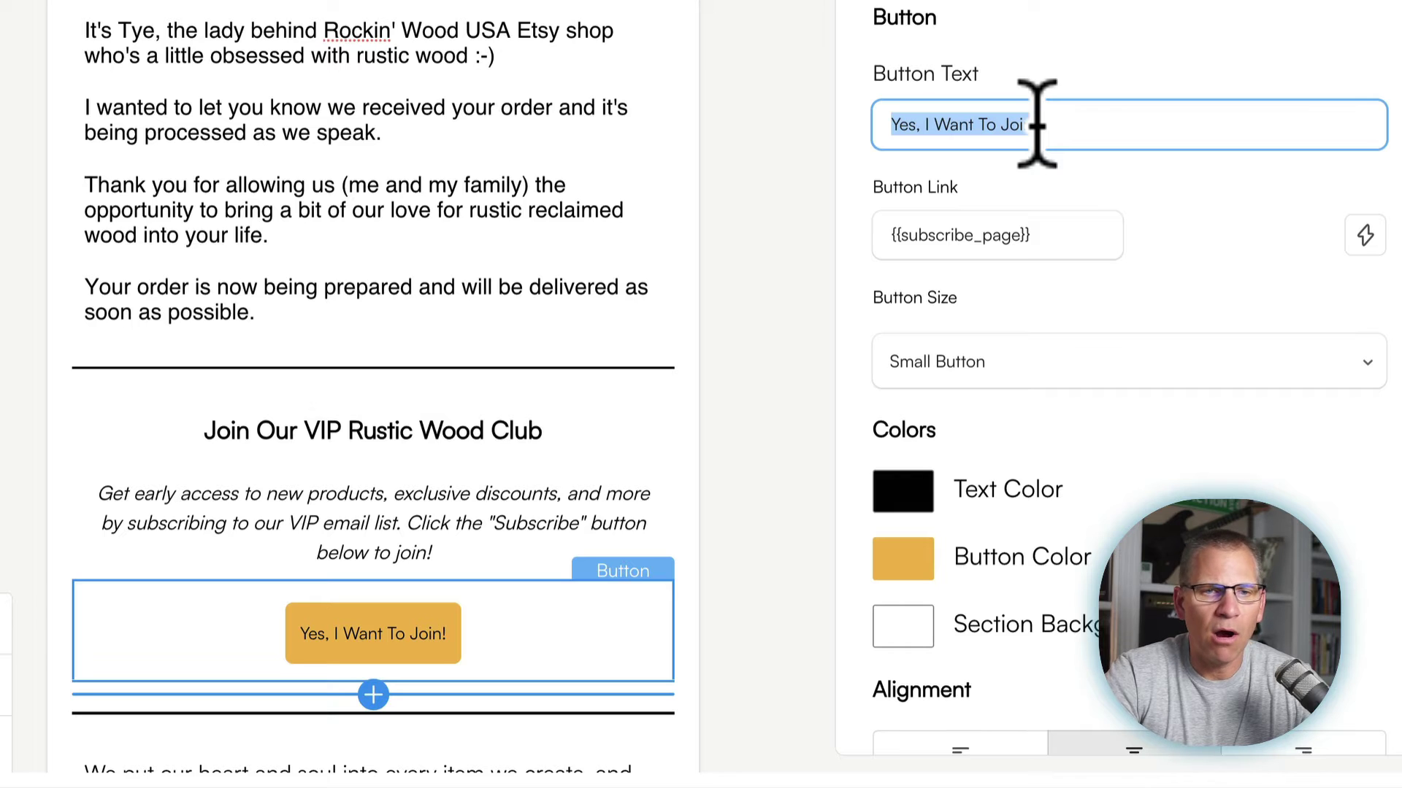
pyautogui.moveTo(1036, 125)
pyautogui.mouseDown()
pyautogui.moveTo(908, 125)
pyautogui.moveTo(1064, 125)
pyautogui.mouseUp()
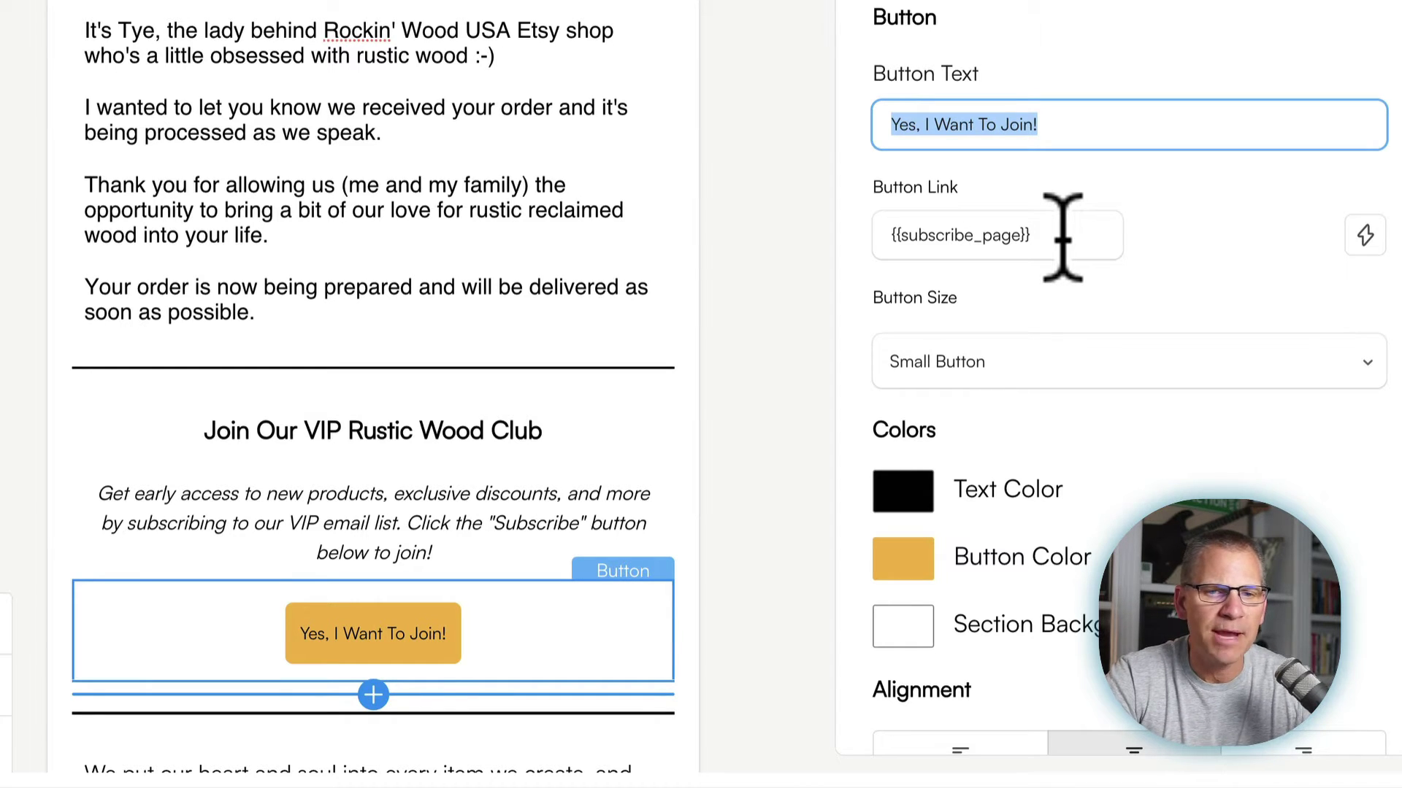
pyautogui.scroll(-1, 1111, 313)
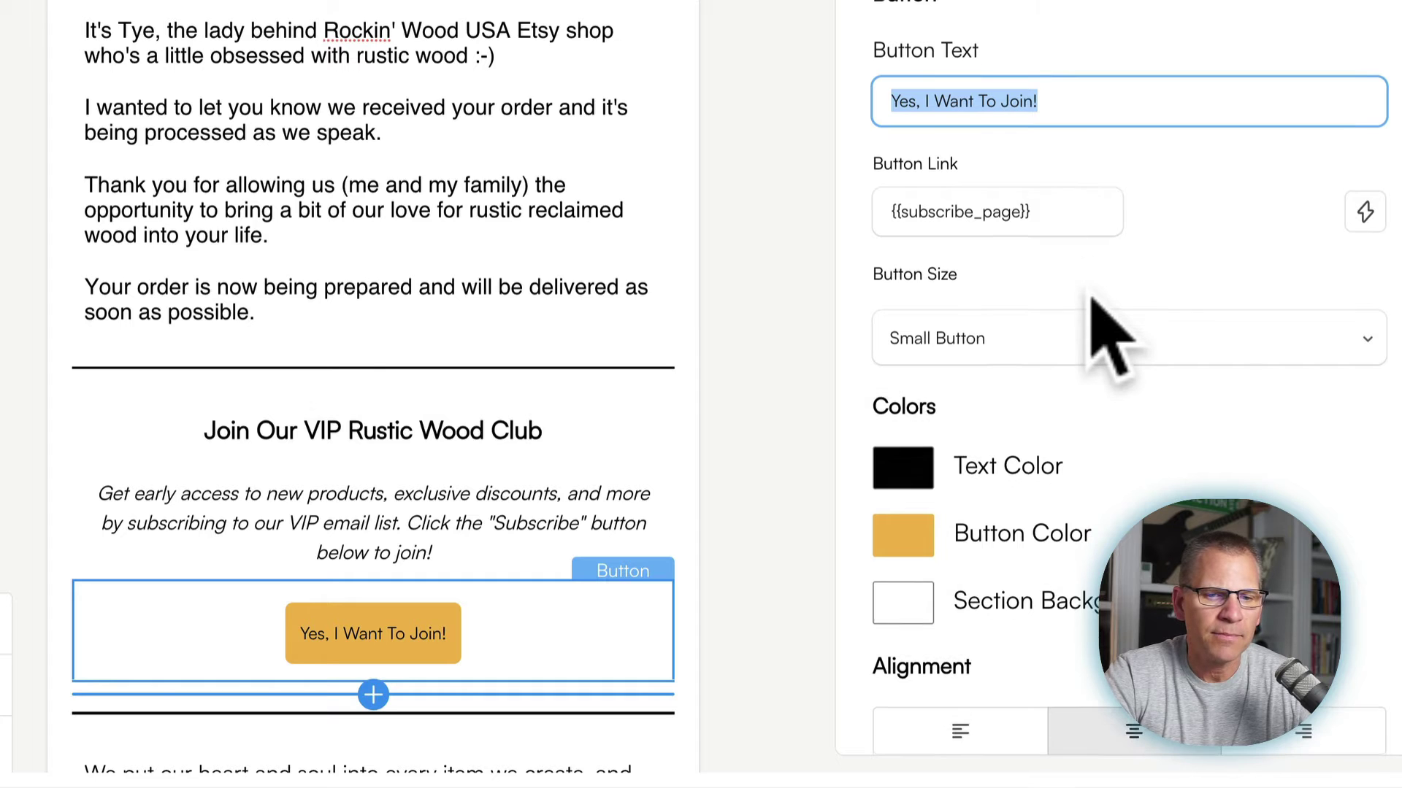
# Step: Activate the Order Confirmation campaign after checking the email's closing paragraph, and return to the campaign list
pyautogui.scroll(-5, 482, 410)
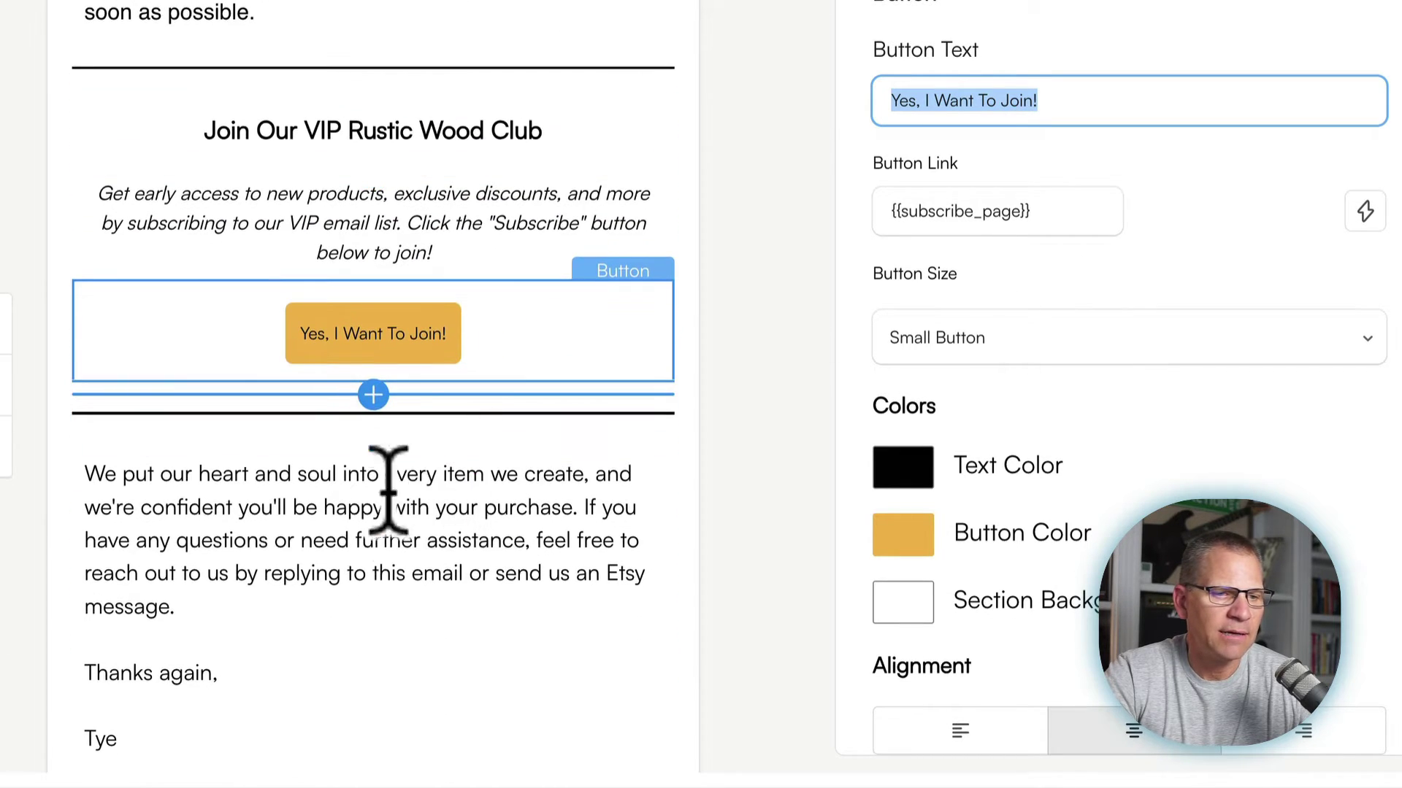
pyautogui.click(406, 516)
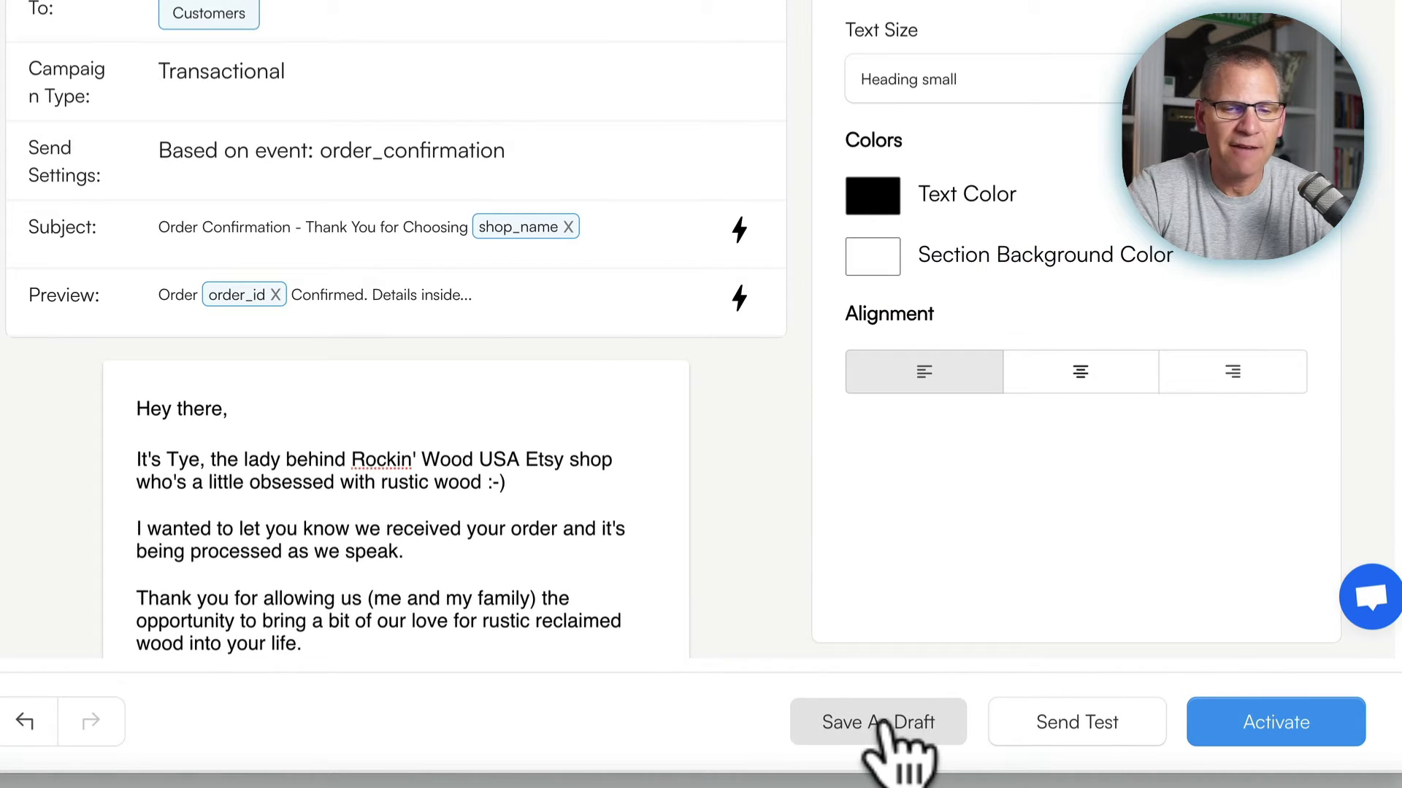
pyautogui.click(1265, 726)
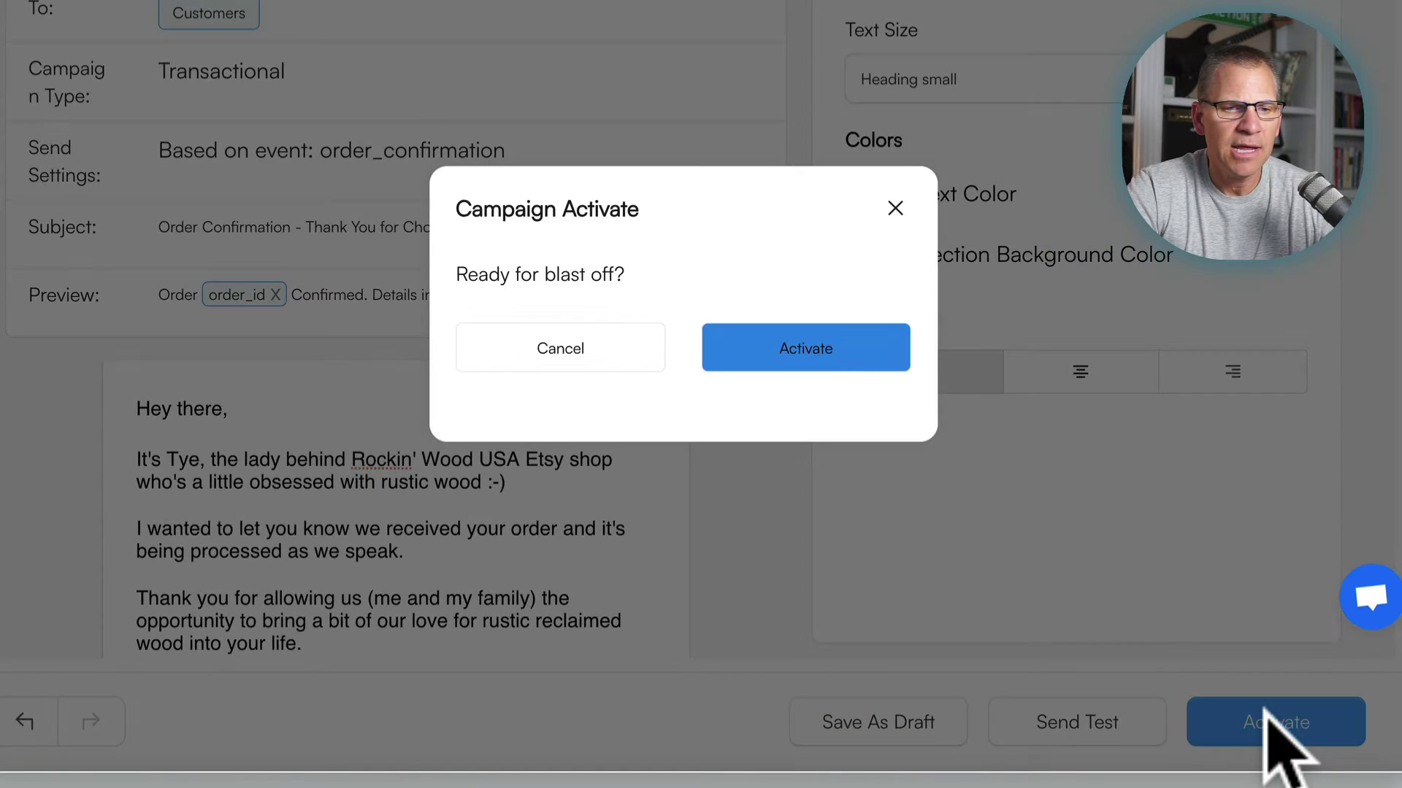
pyautogui.click(876, 413)
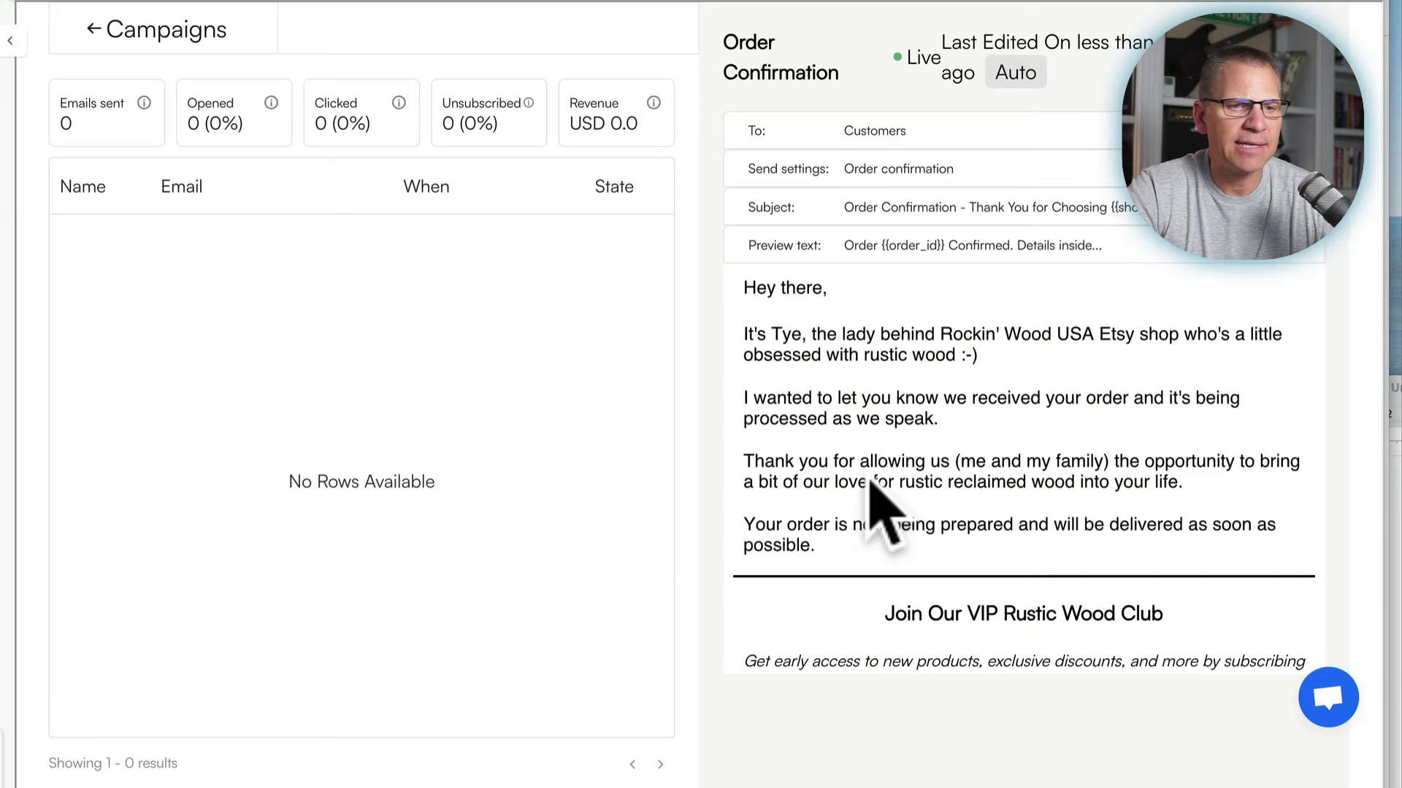
pyautogui.click(166, 29)
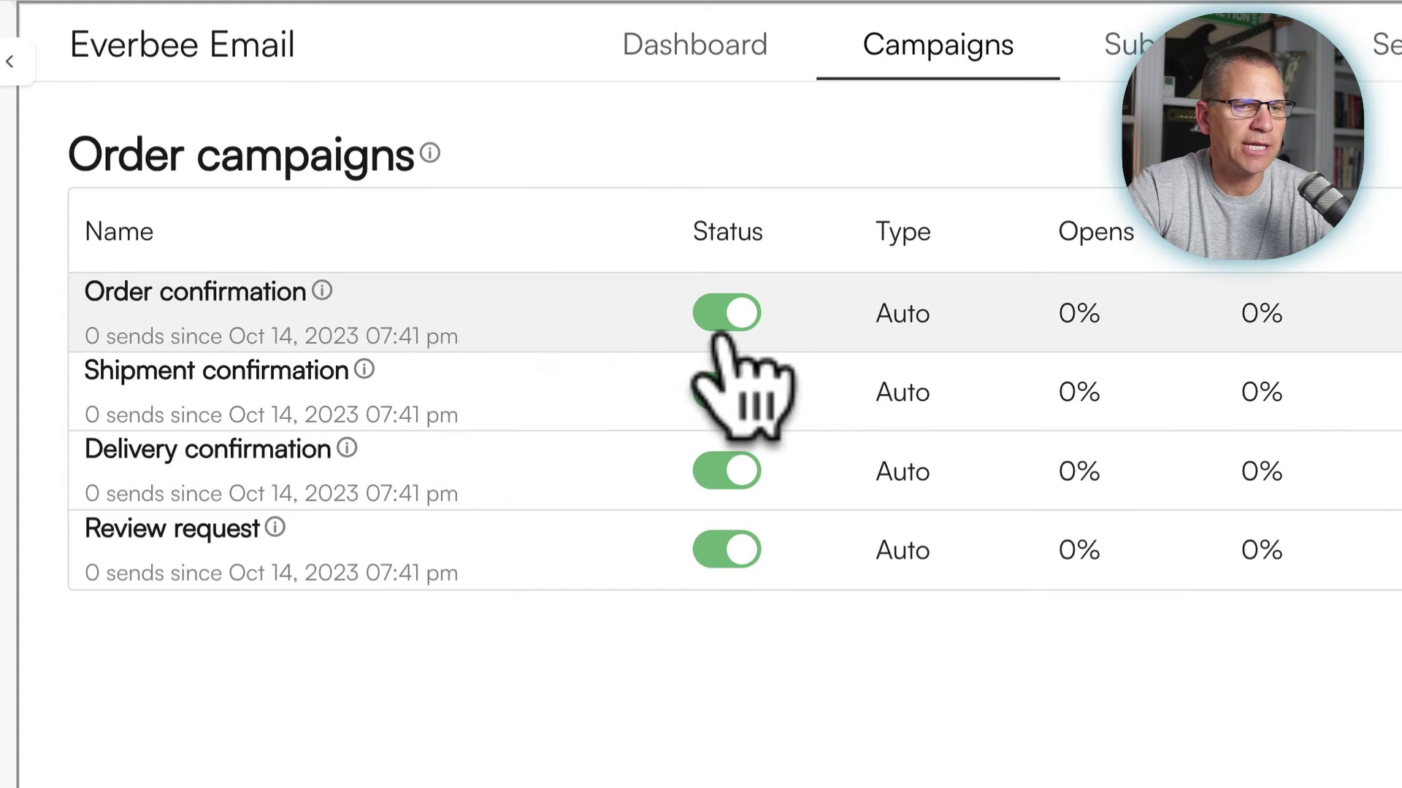
# Step: Try pausing the Review request, Delivery confirmation and Shipment confirmation campaigns, and reactivate all three
pyautogui.click(724, 549)
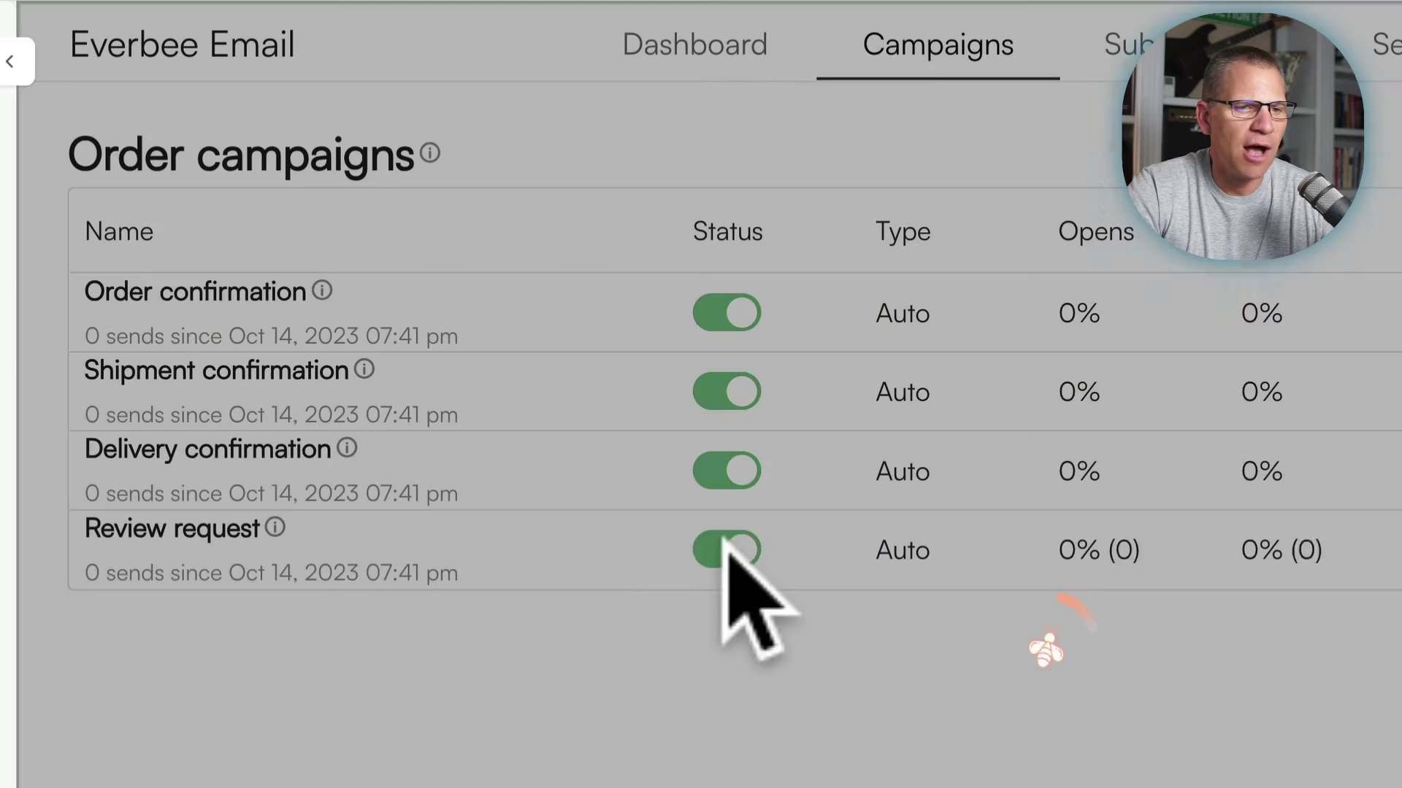
pyautogui.click(722, 471)
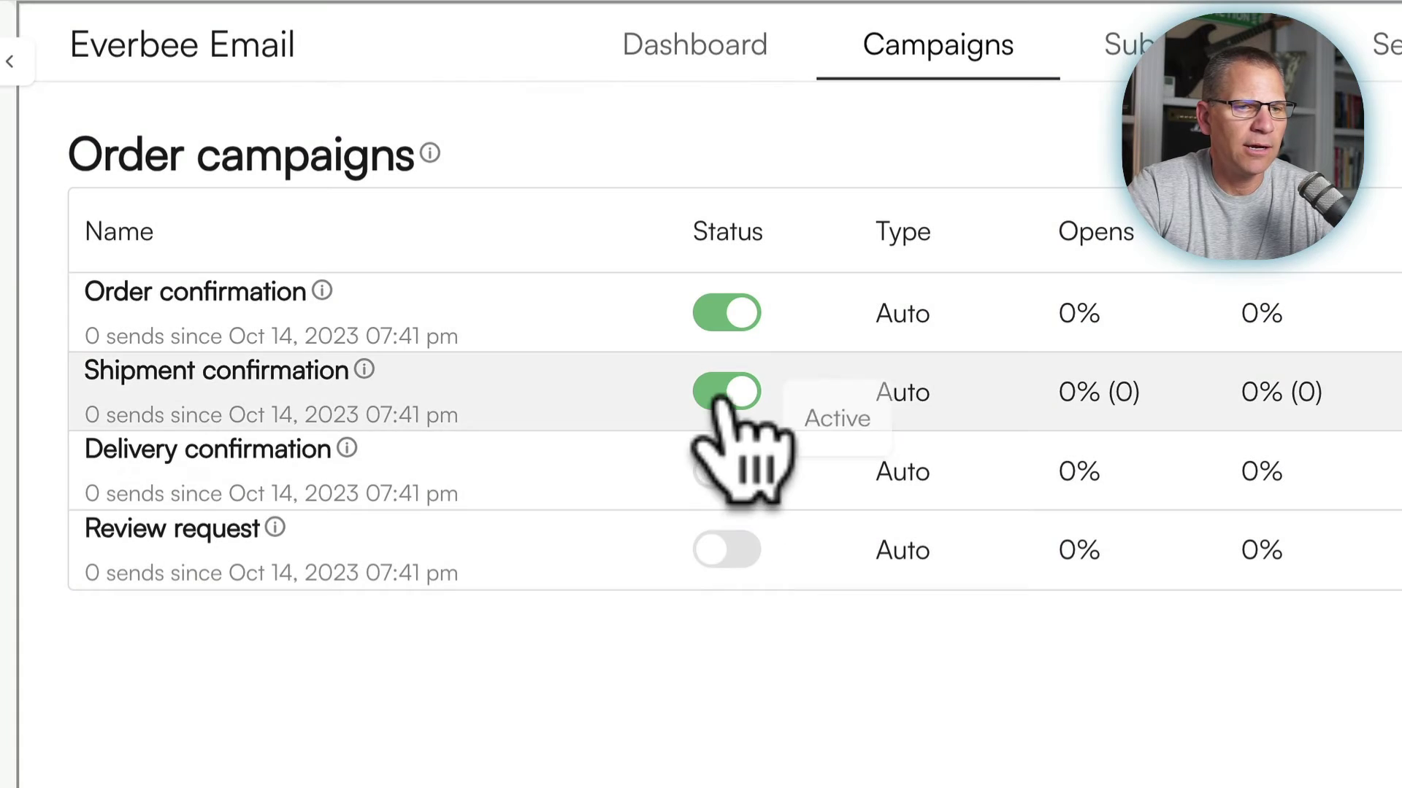
pyautogui.click(726, 392)
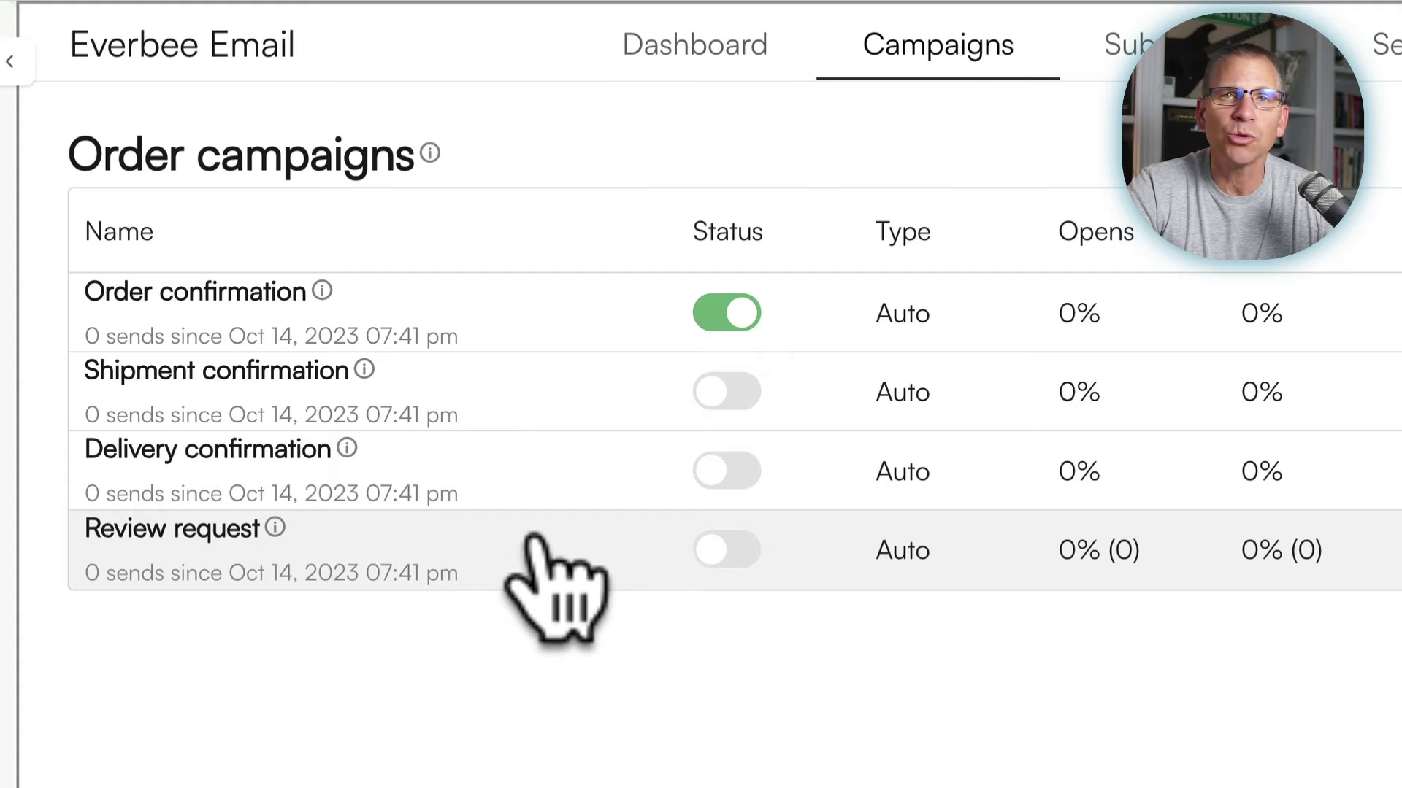
pyautogui.click(712, 386)
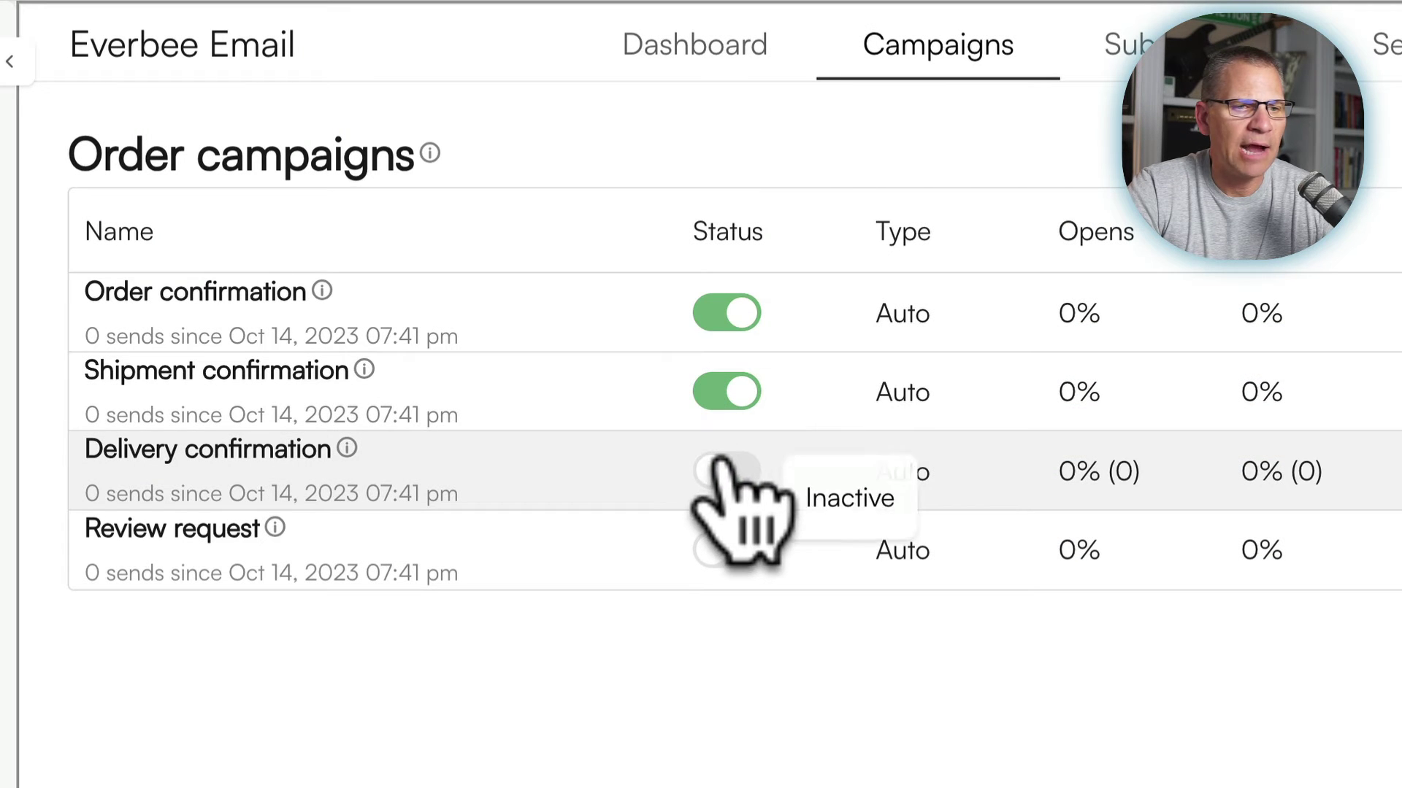
pyautogui.click(715, 468)
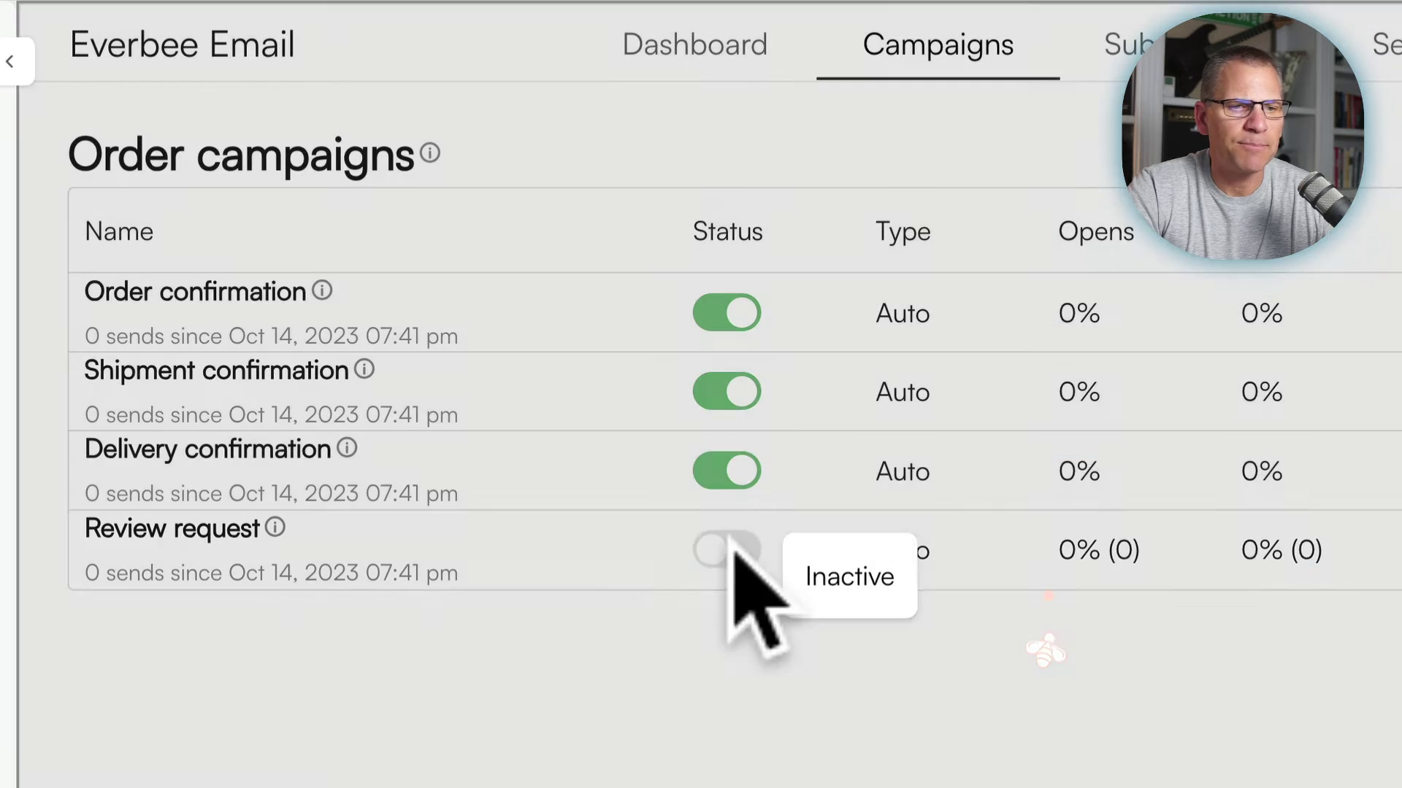
pyautogui.click(719, 549)
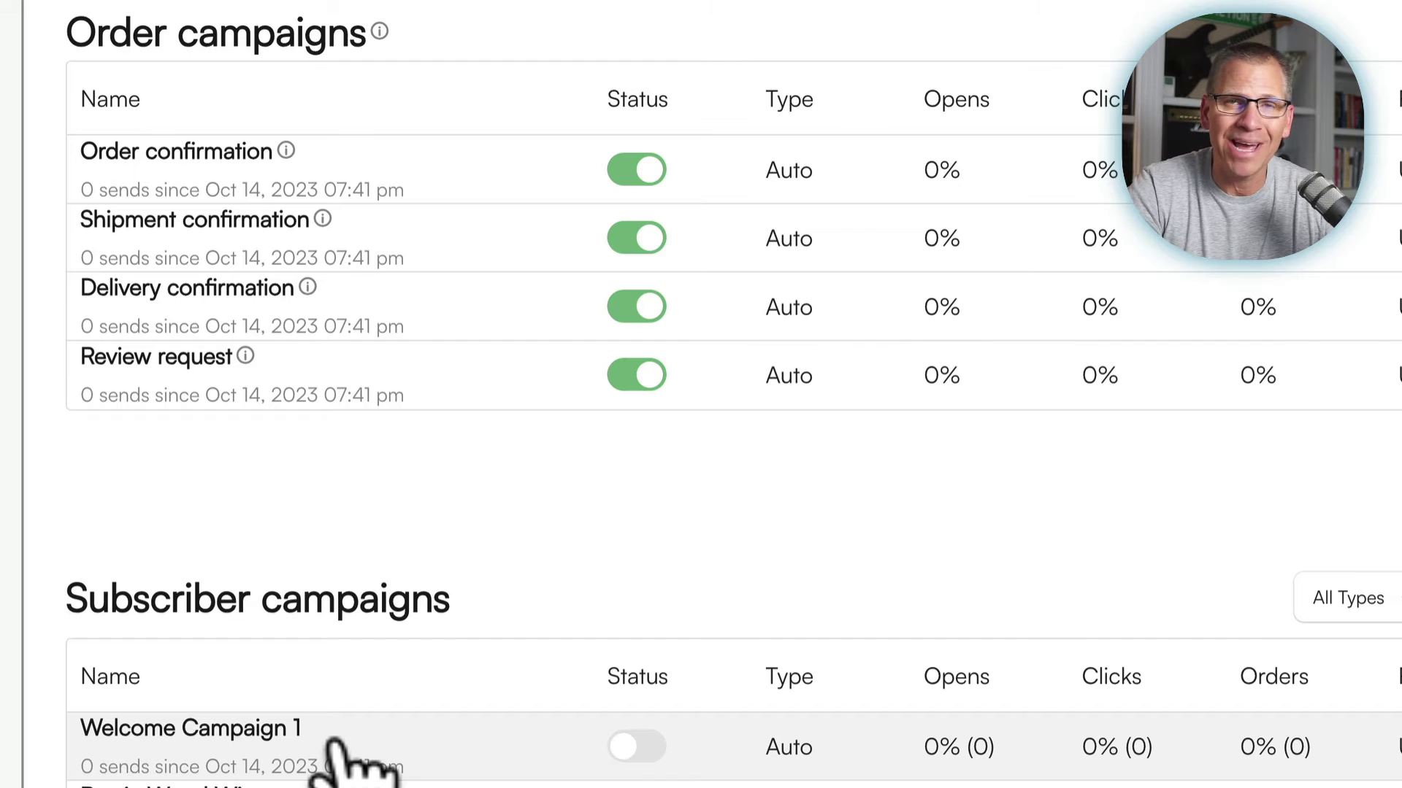
# Step: Open Welcome Campaign 1 from the subscriber campaigns and set its send delay to 1 day
pyautogui.click(334, 744)
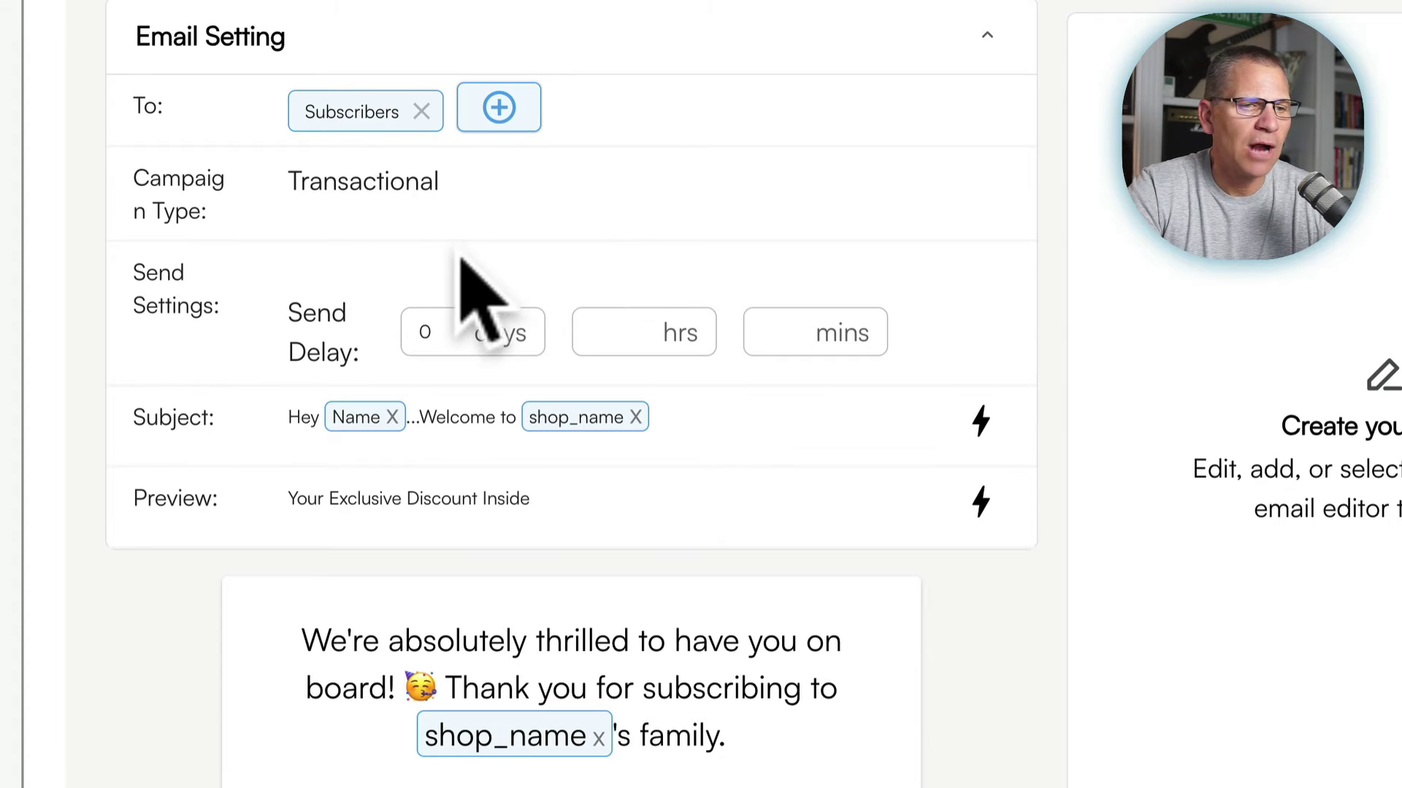
pyautogui.click(462, 332)
pyautogui.press('BackSpace')
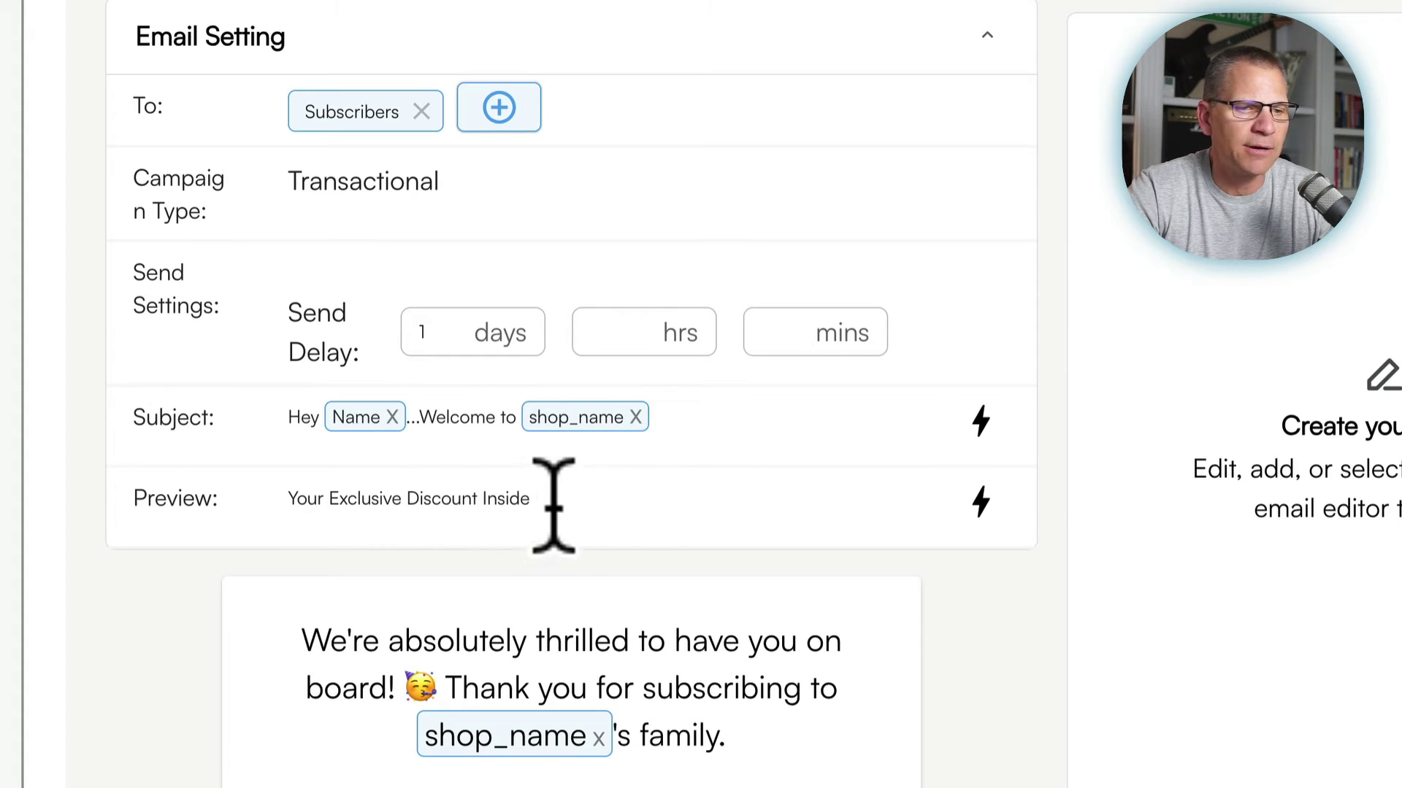
# Step: Try clearing the preview text "Your Exclusive Discount Inside" and restore it
pyautogui.tripleClick(288, 496)
pyautogui.press('BackSpace')
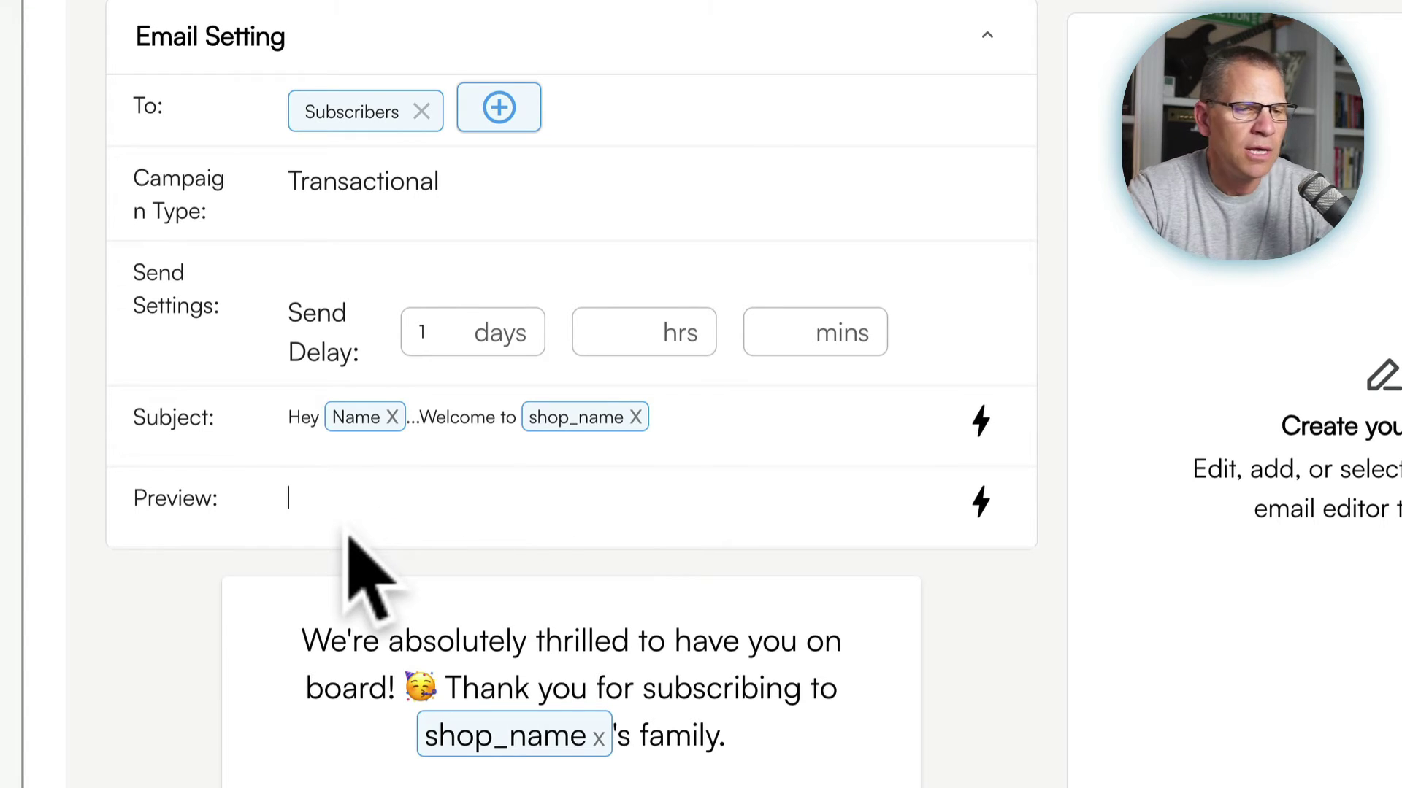
pyautogui.hotkey('ctrl', 'z')
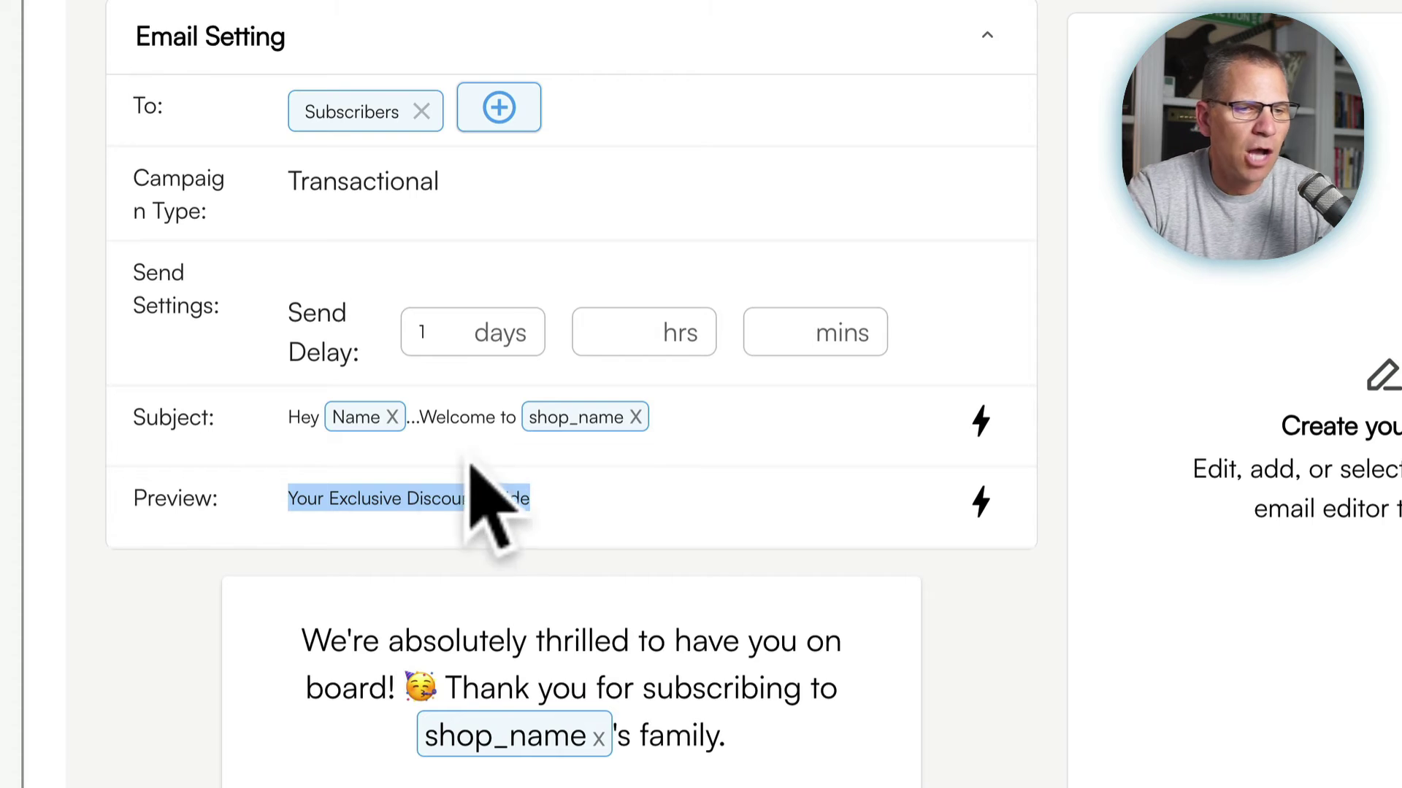
pyautogui.click(577, 496)
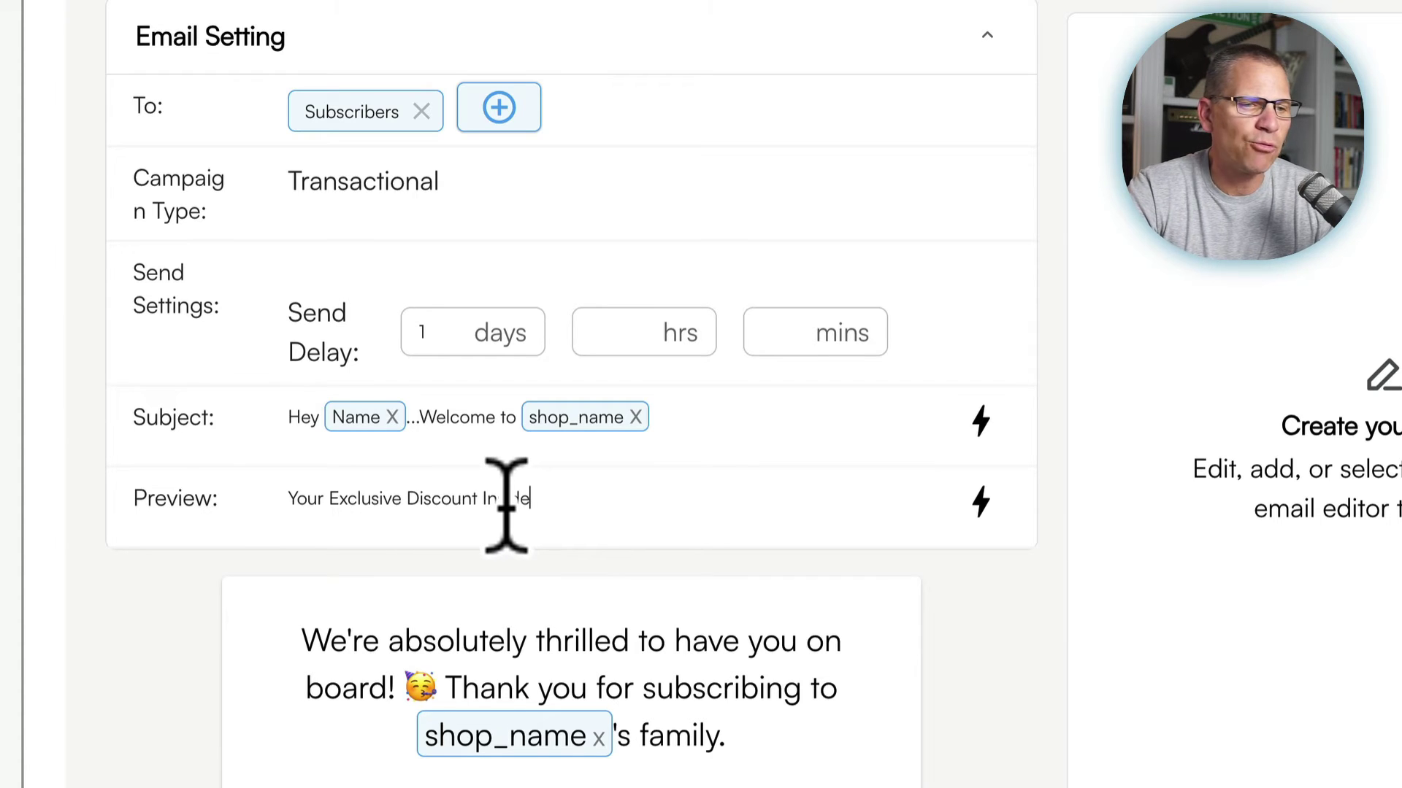
# Step: Review the welcome email's body and select the product block beneath the best selling products line
pyautogui.scroll(-4, 617, 483)
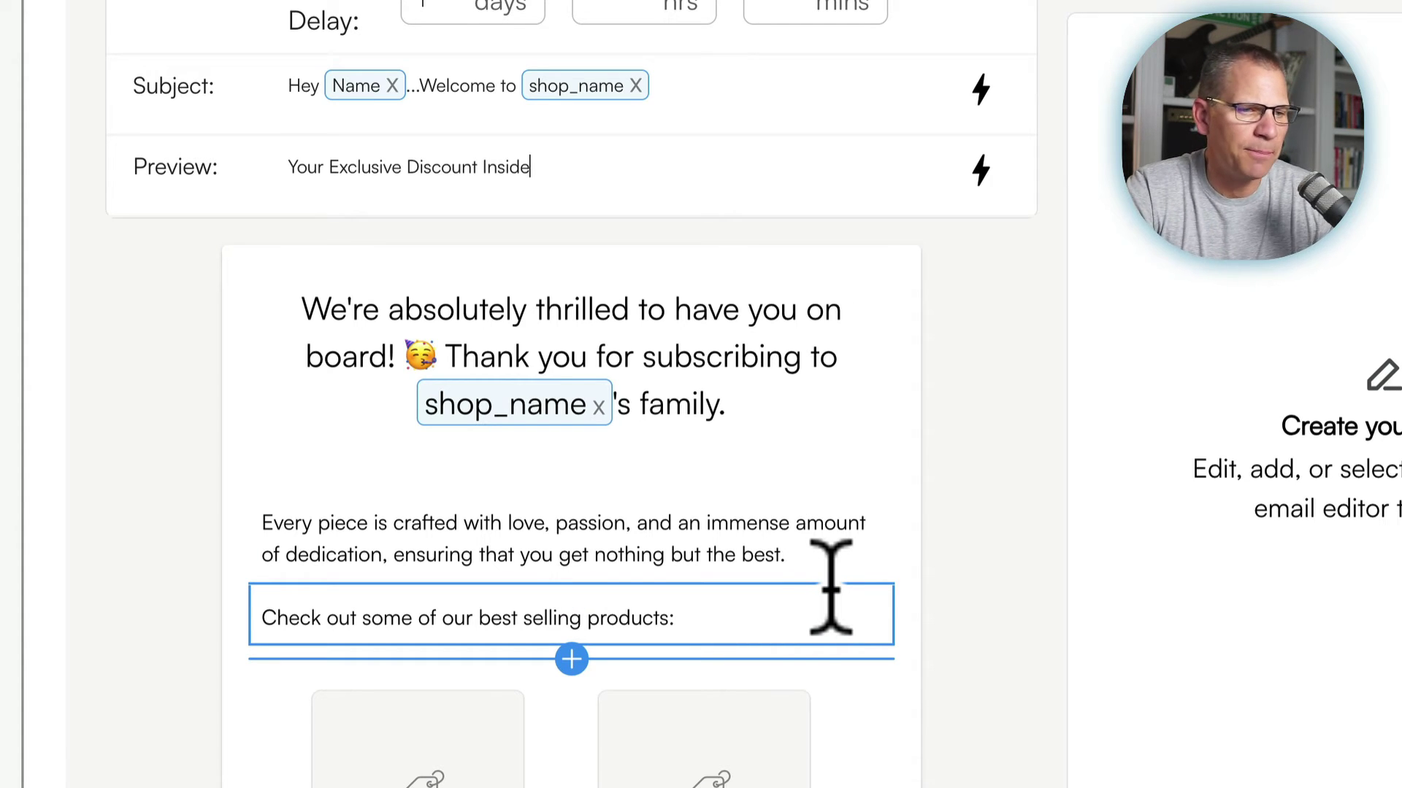
pyautogui.scroll(-5, 829, 655)
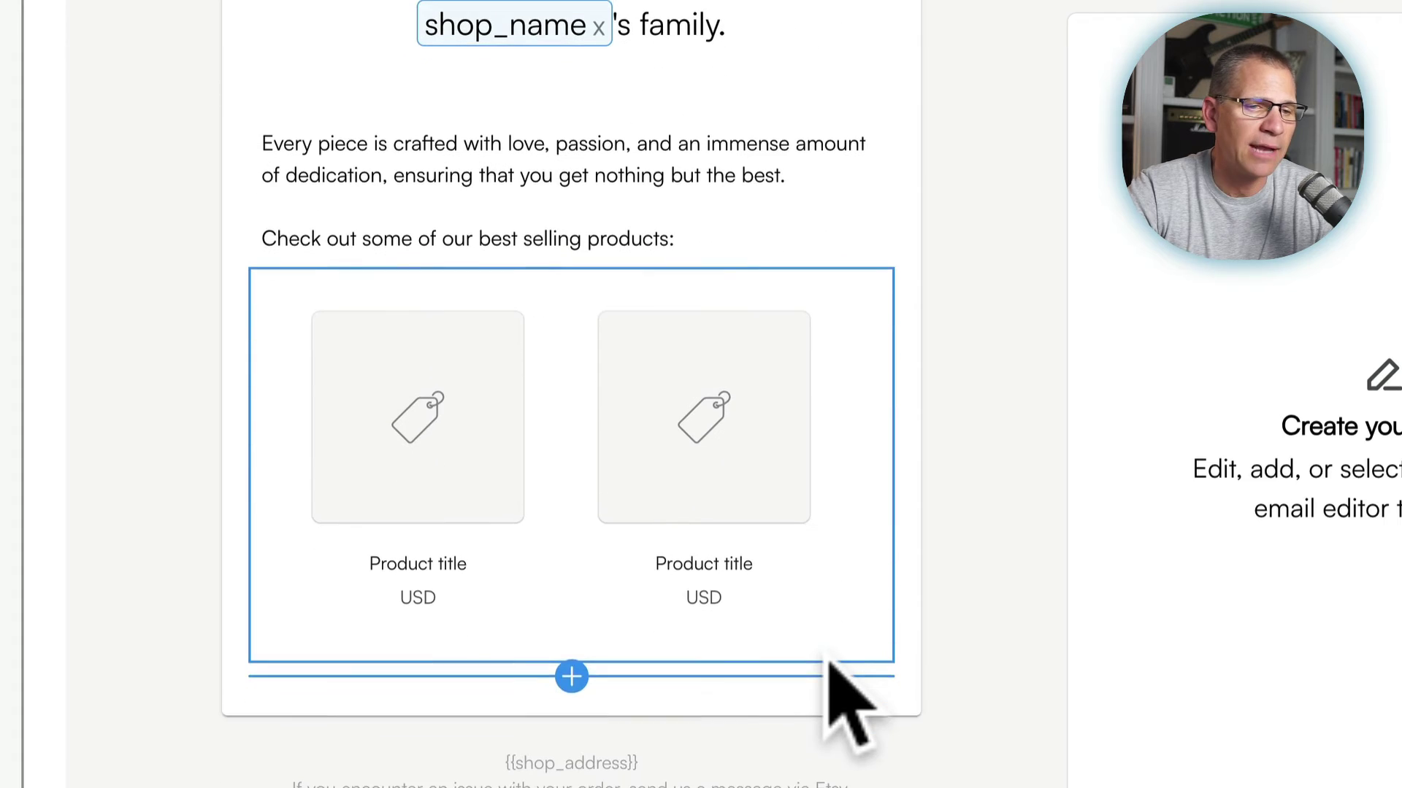
pyautogui.scroll(1, 829, 662)
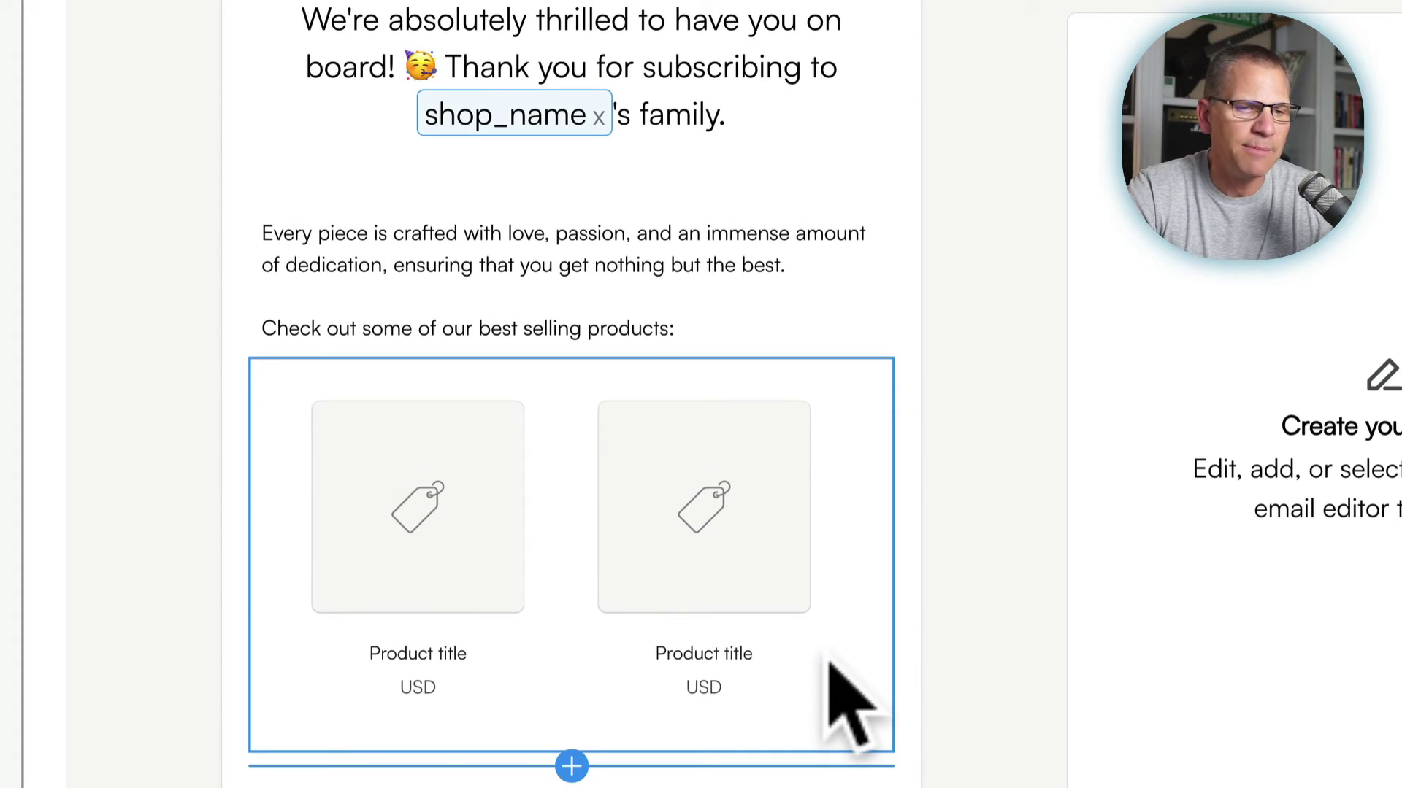
pyautogui.click(682, 551)
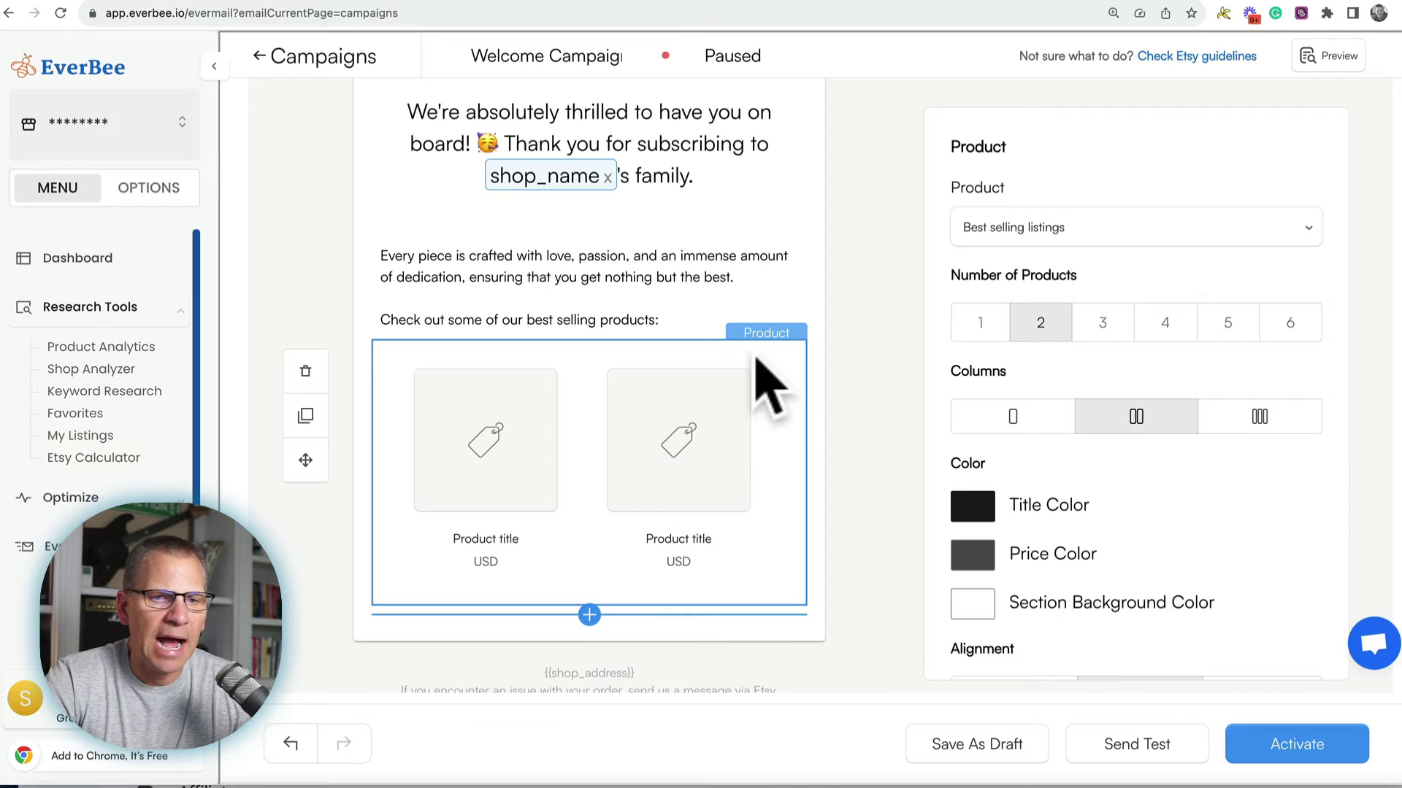
# Step: Try showing 3, 4, 5 and 6 products in the product block and check the resulting layout
pyautogui.click(1100, 323)
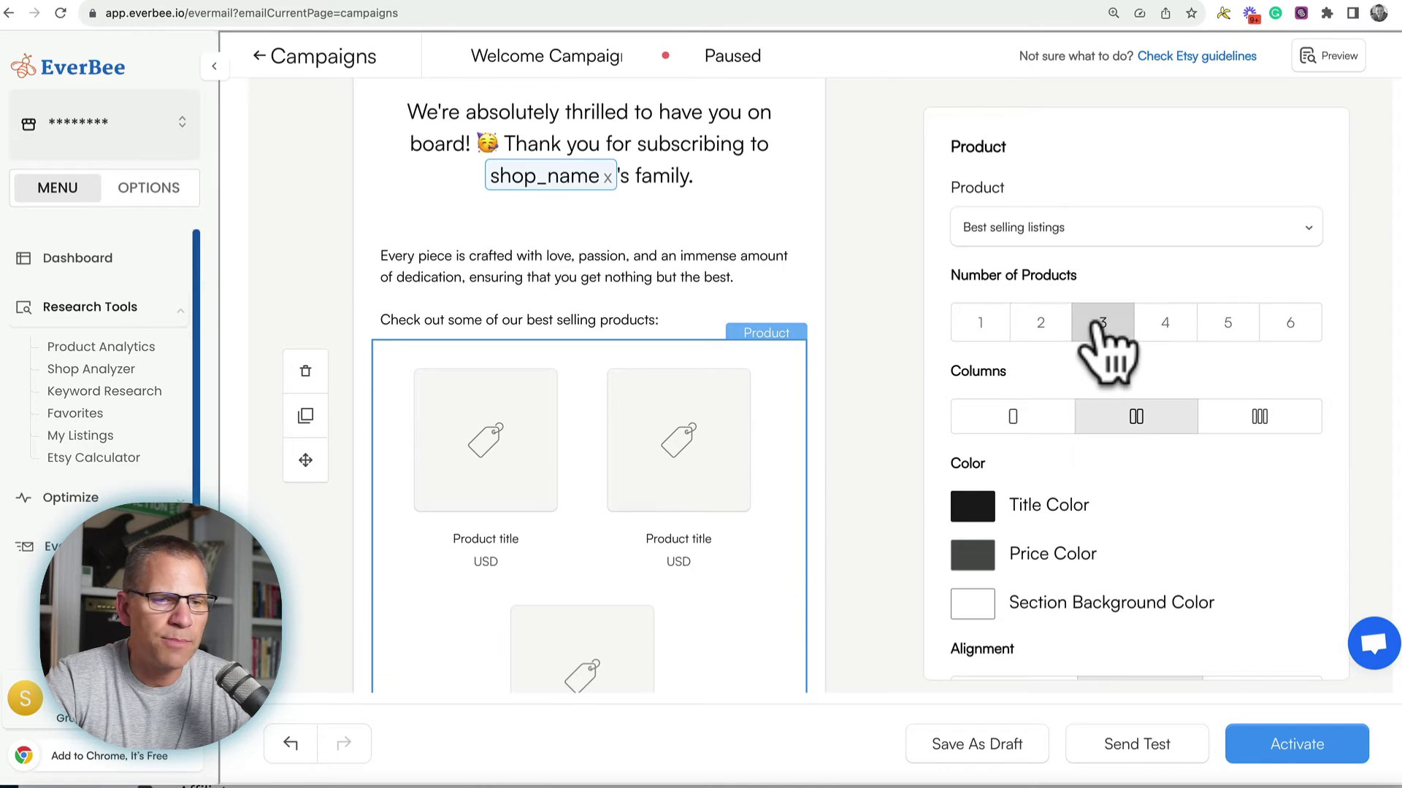
pyautogui.click(1147, 324)
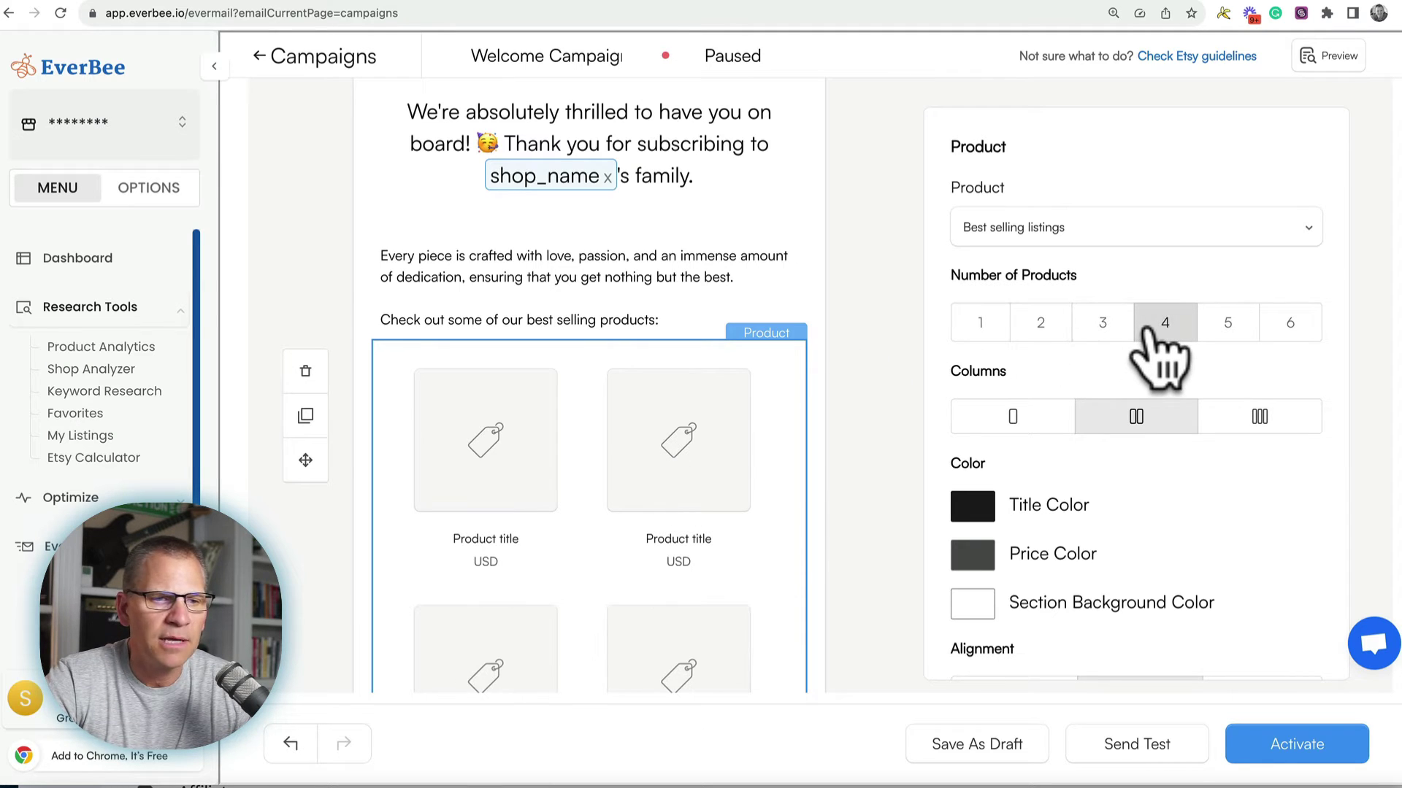
pyautogui.click(1225, 324)
pyautogui.click(1289, 325)
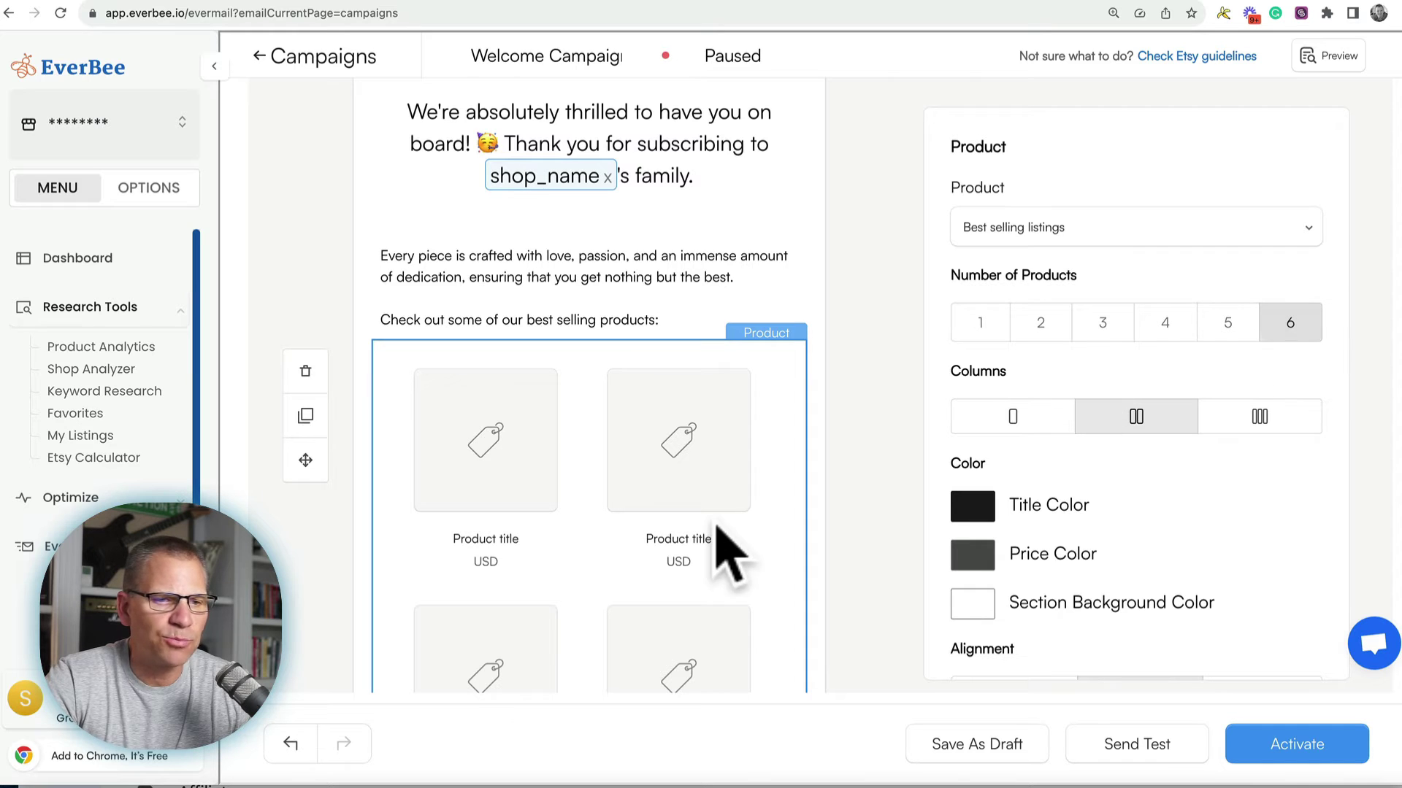
pyautogui.scroll(-5, 719, 527)
pyautogui.scroll(4, 719, 527)
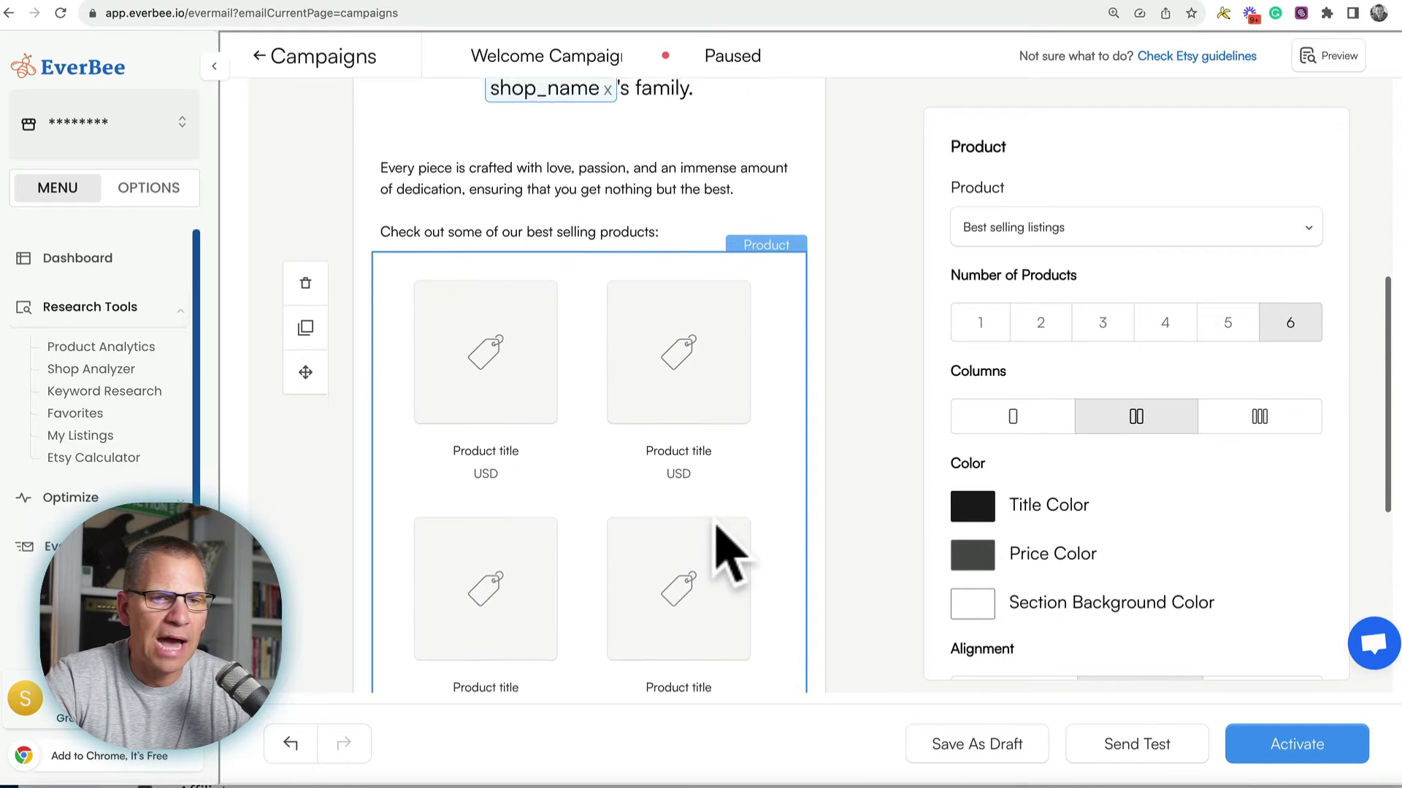
# Step: Set the product block to show Featured listings with 2 products
pyautogui.scroll(1, 718, 526)
pyautogui.click(1127, 227)
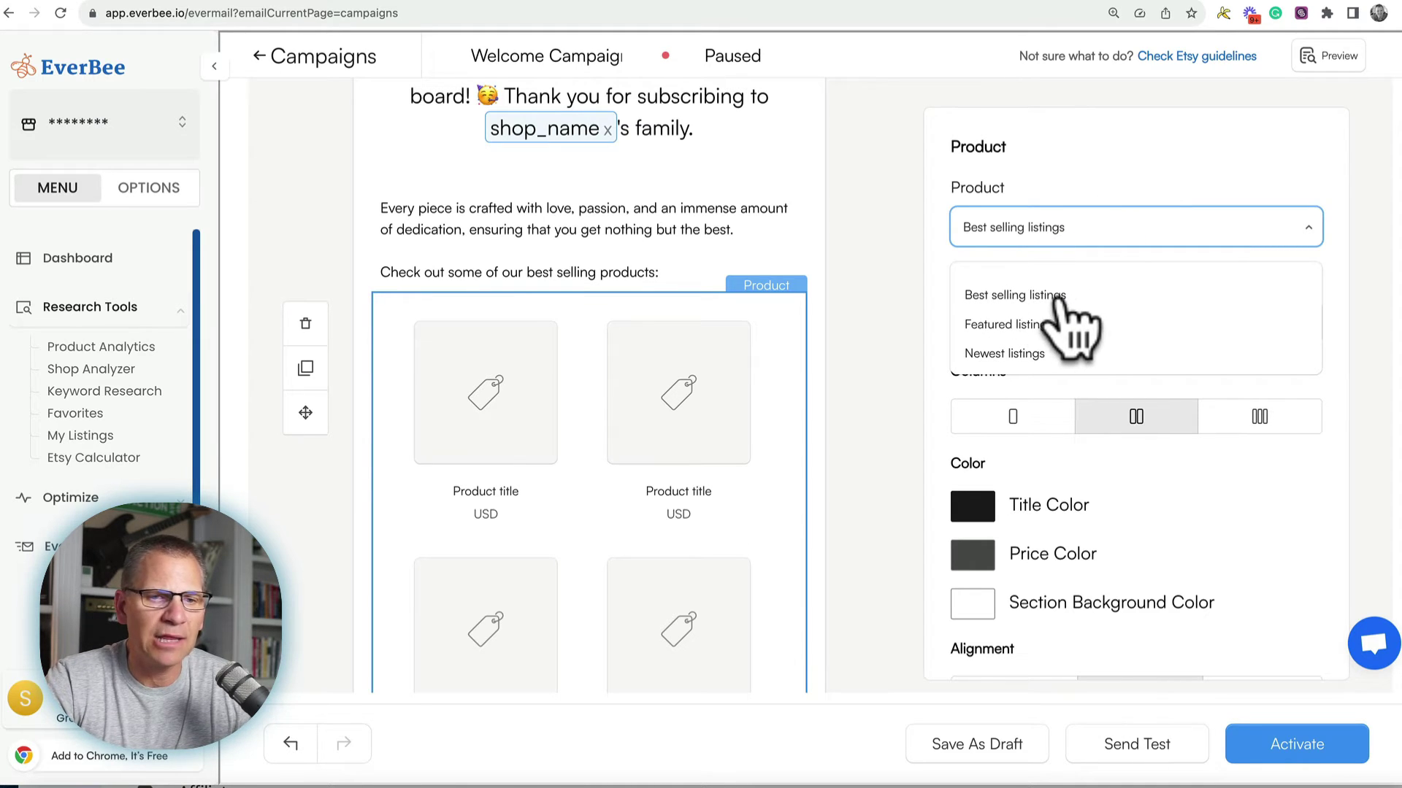
pyautogui.click(1022, 325)
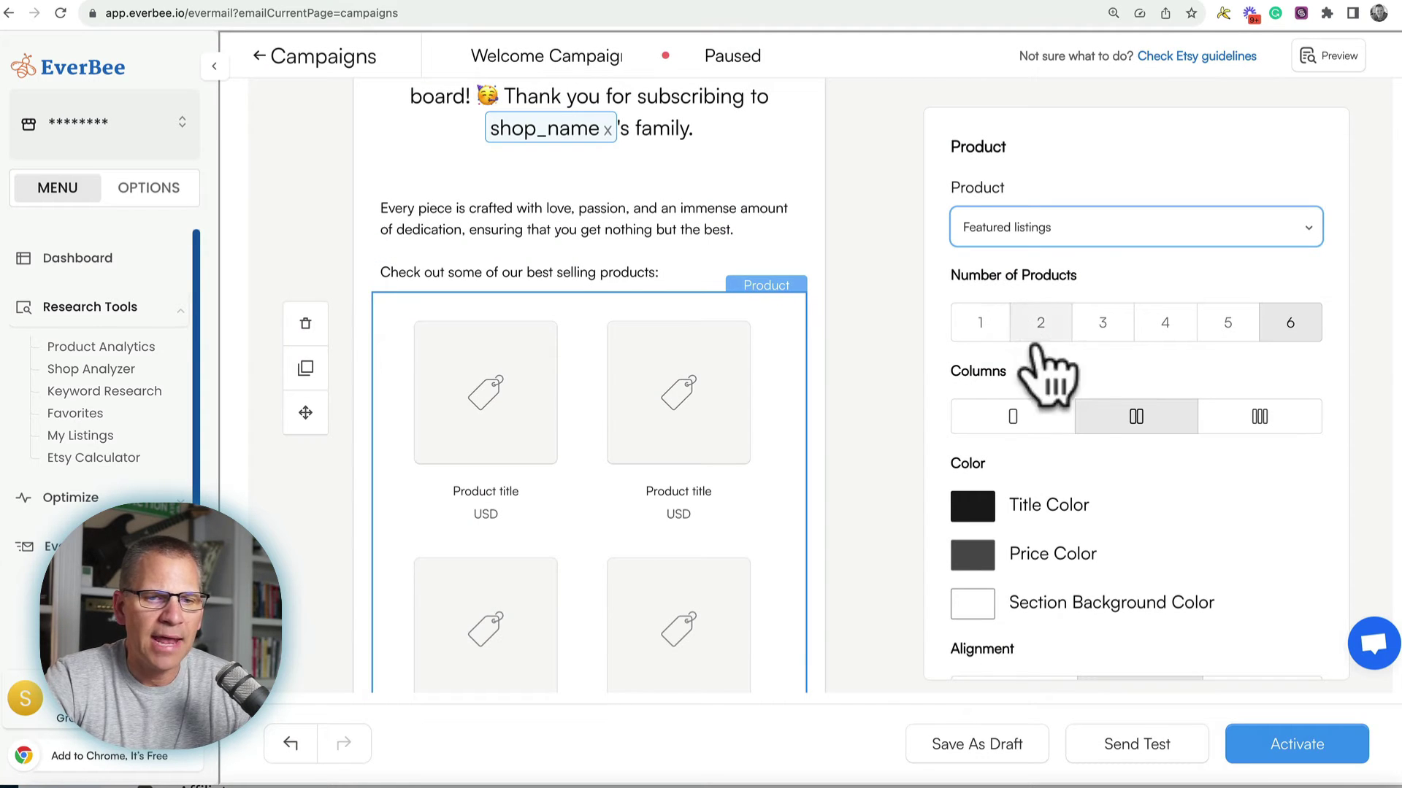
pyautogui.click(1040, 325)
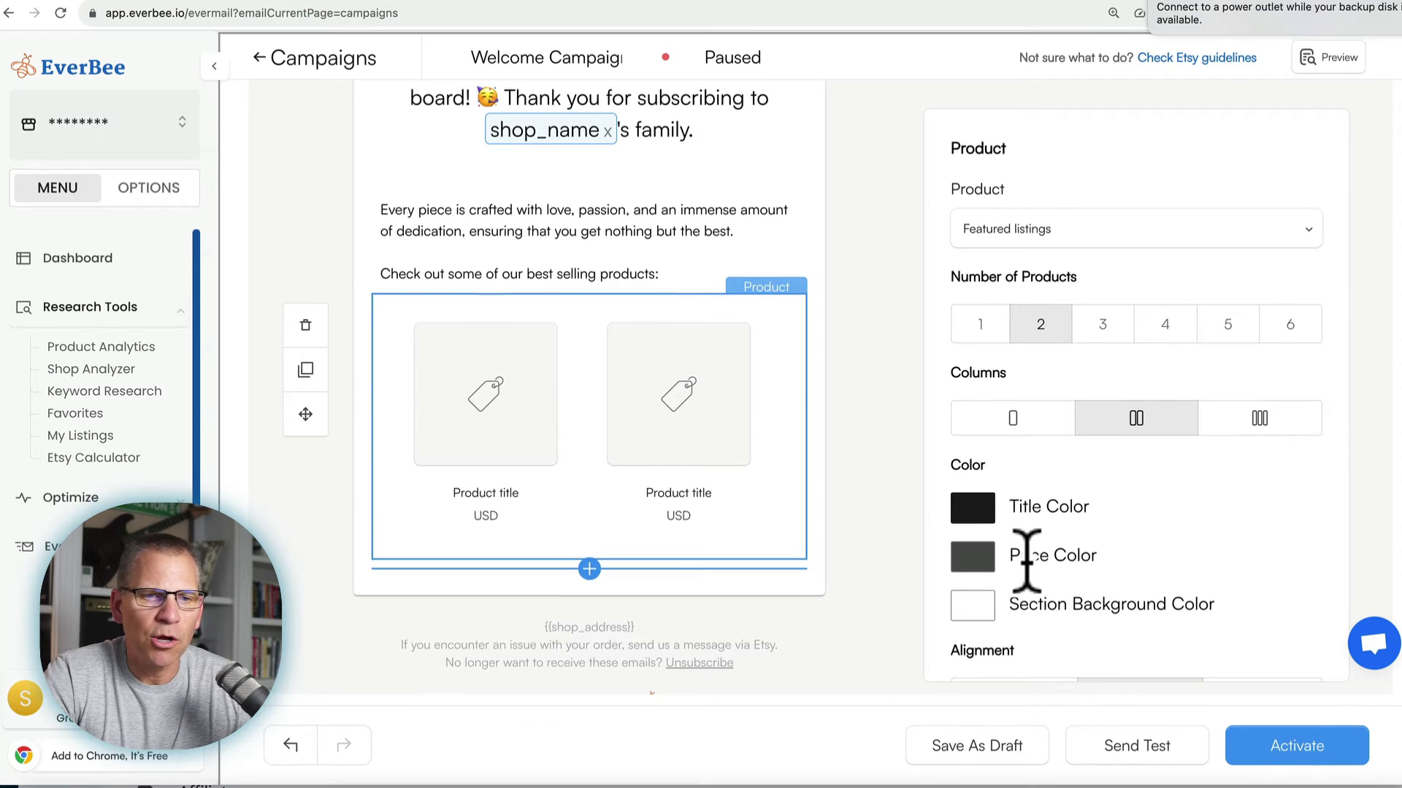
# Step: Activate Welcome Campaign 1, try pausing it from the campaign list, and switch it back on
pyautogui.scroll(8, 752, 580)
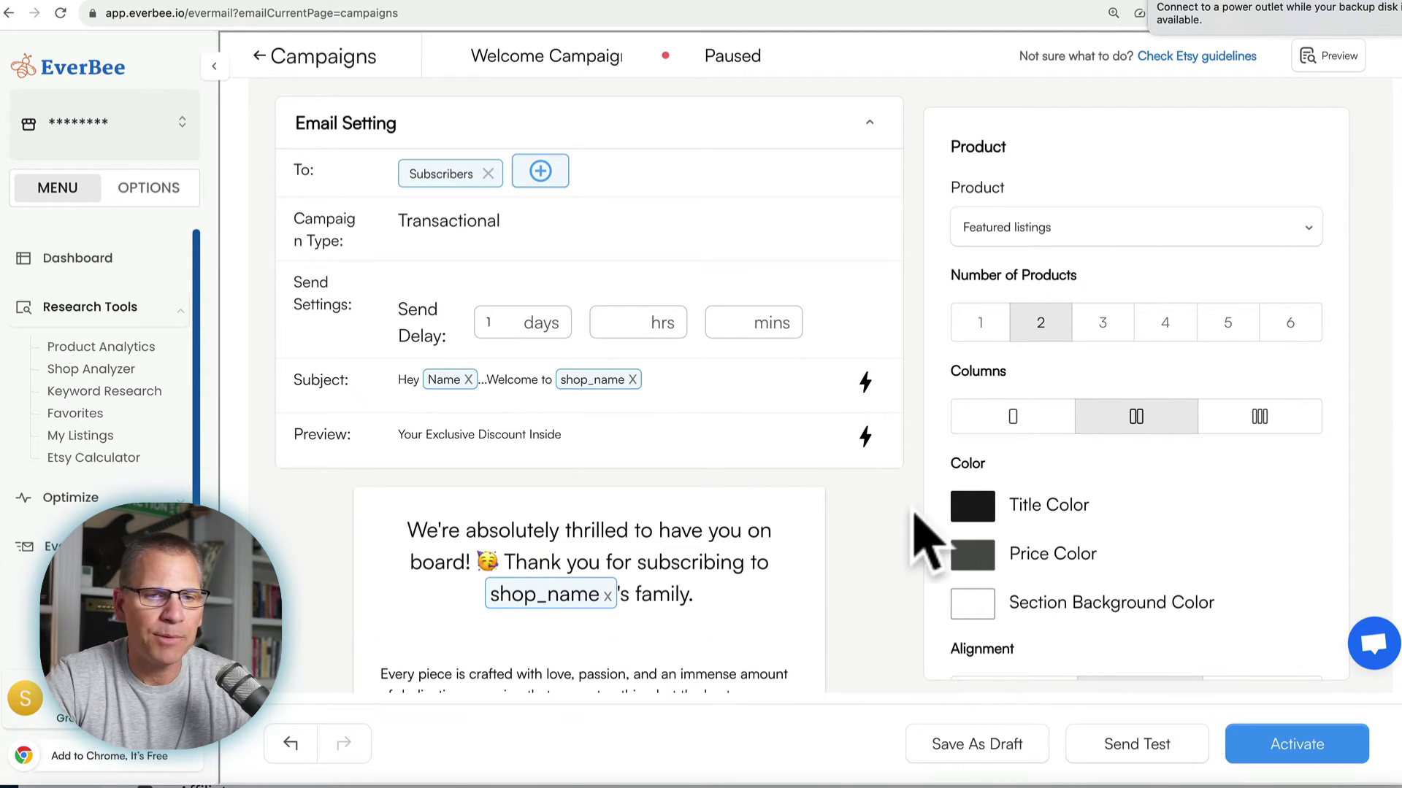
pyautogui.click(1285, 744)
pyautogui.click(941, 447)
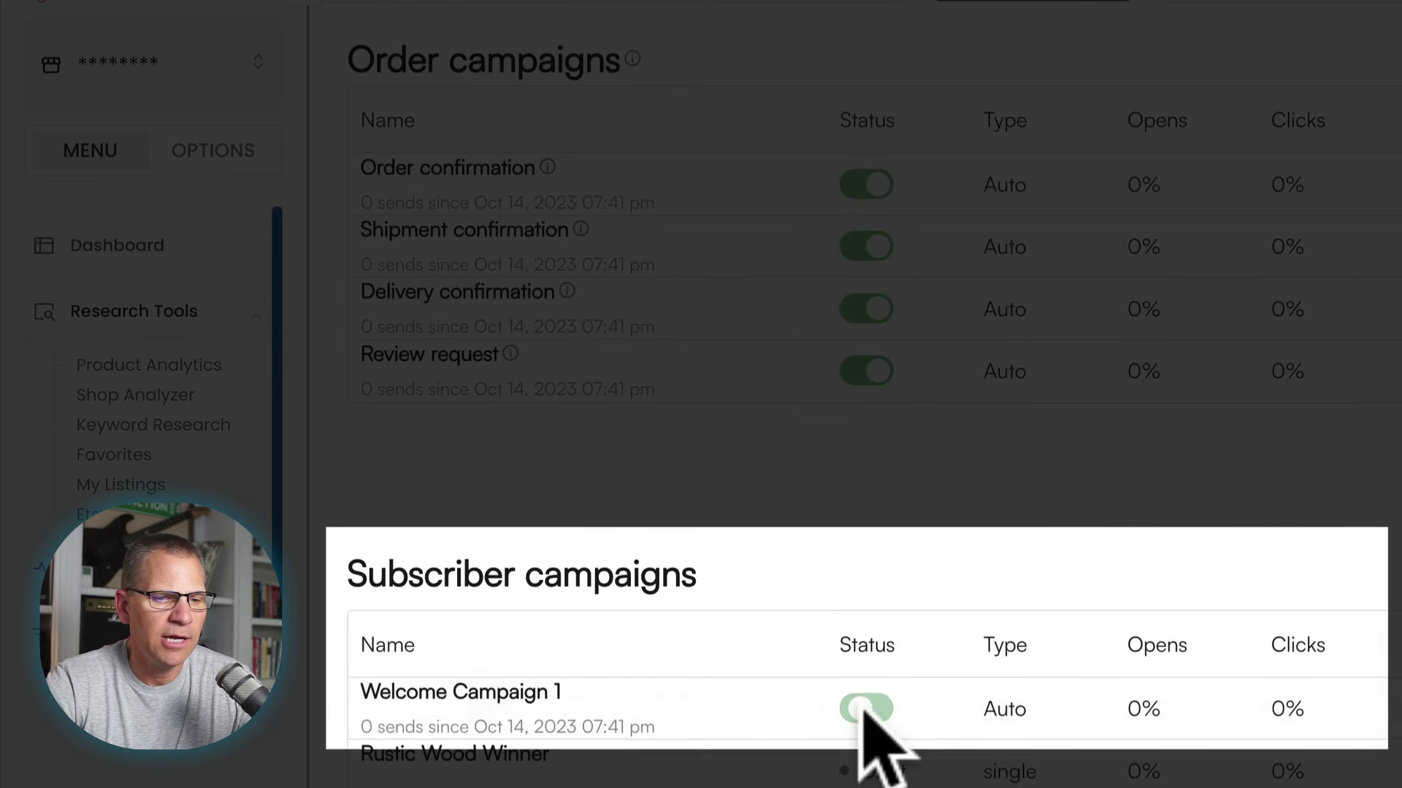
pyautogui.click(861, 708)
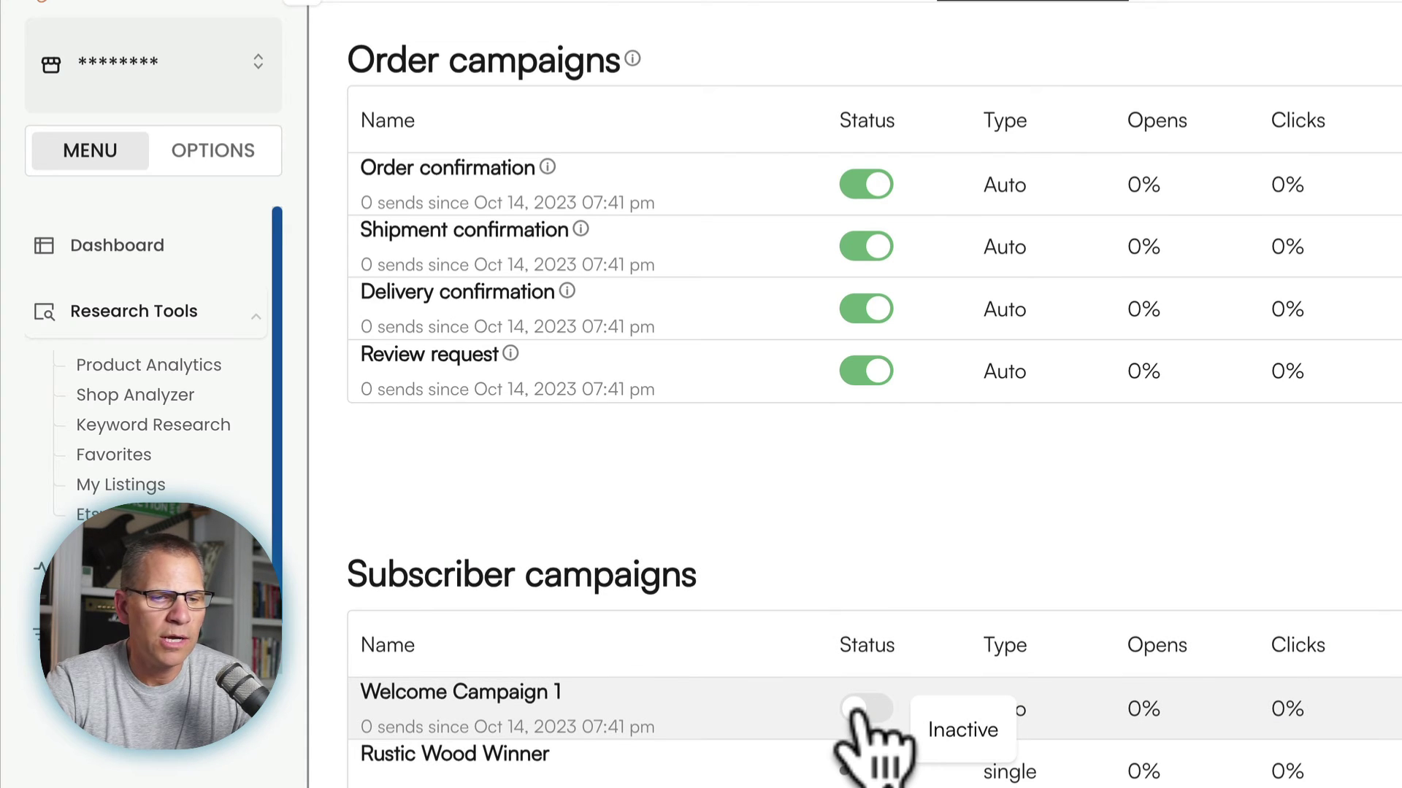
pyautogui.click(861, 708)
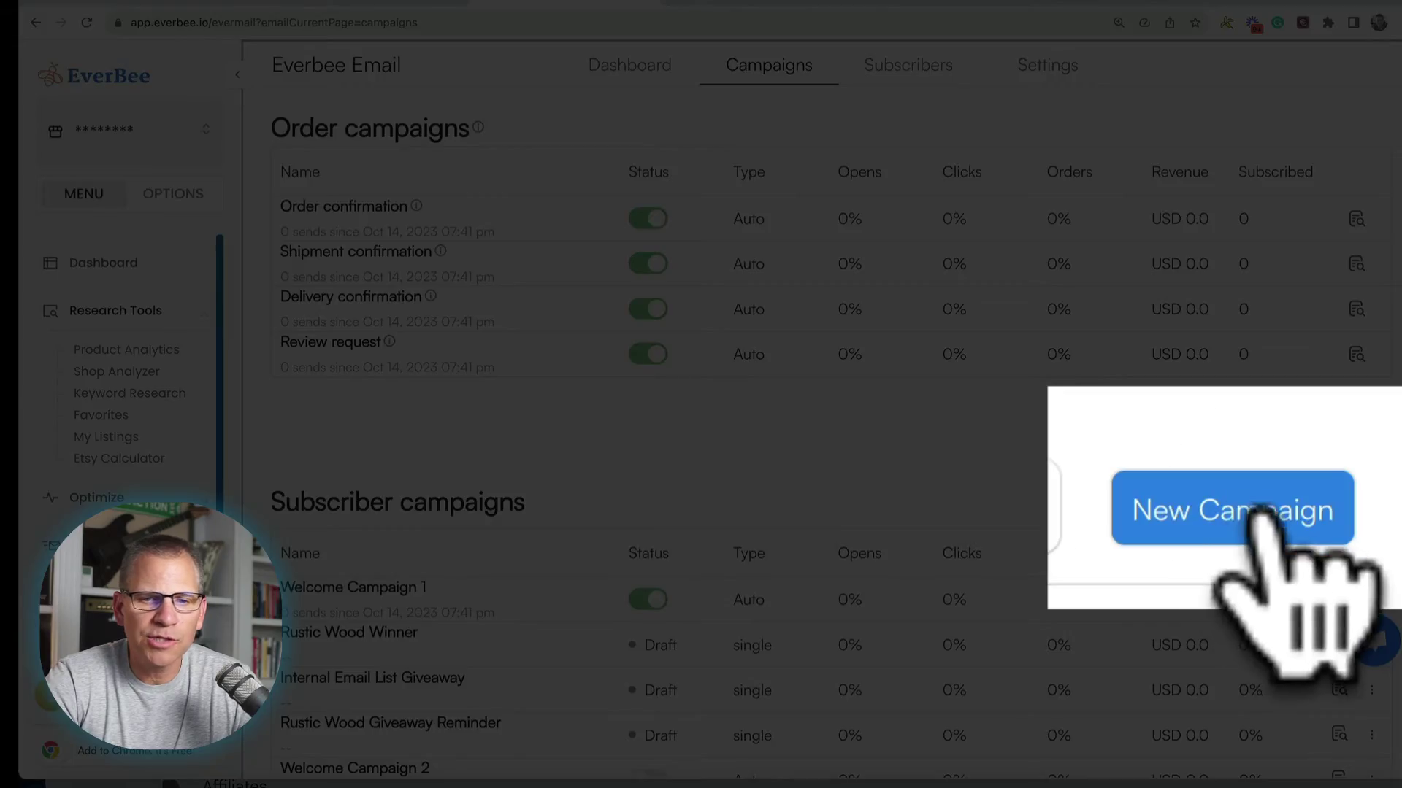
# Step: Start a new subscriber campaign and review the subject and body text of the "Rustic Wood Giveaway Update" email
pyautogui.click(1369, 504)
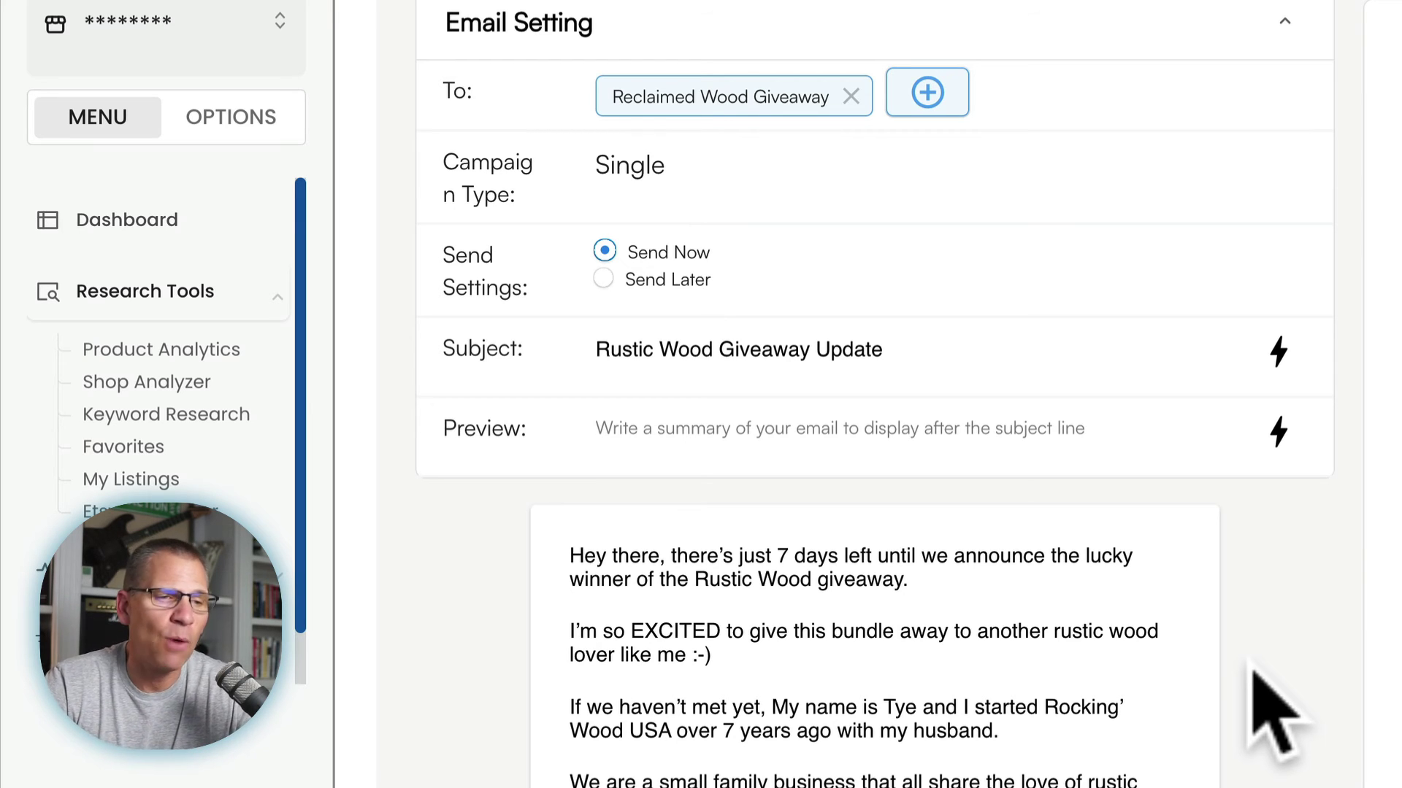
pyautogui.click(921, 352)
pyautogui.tripleClick(915, 355)
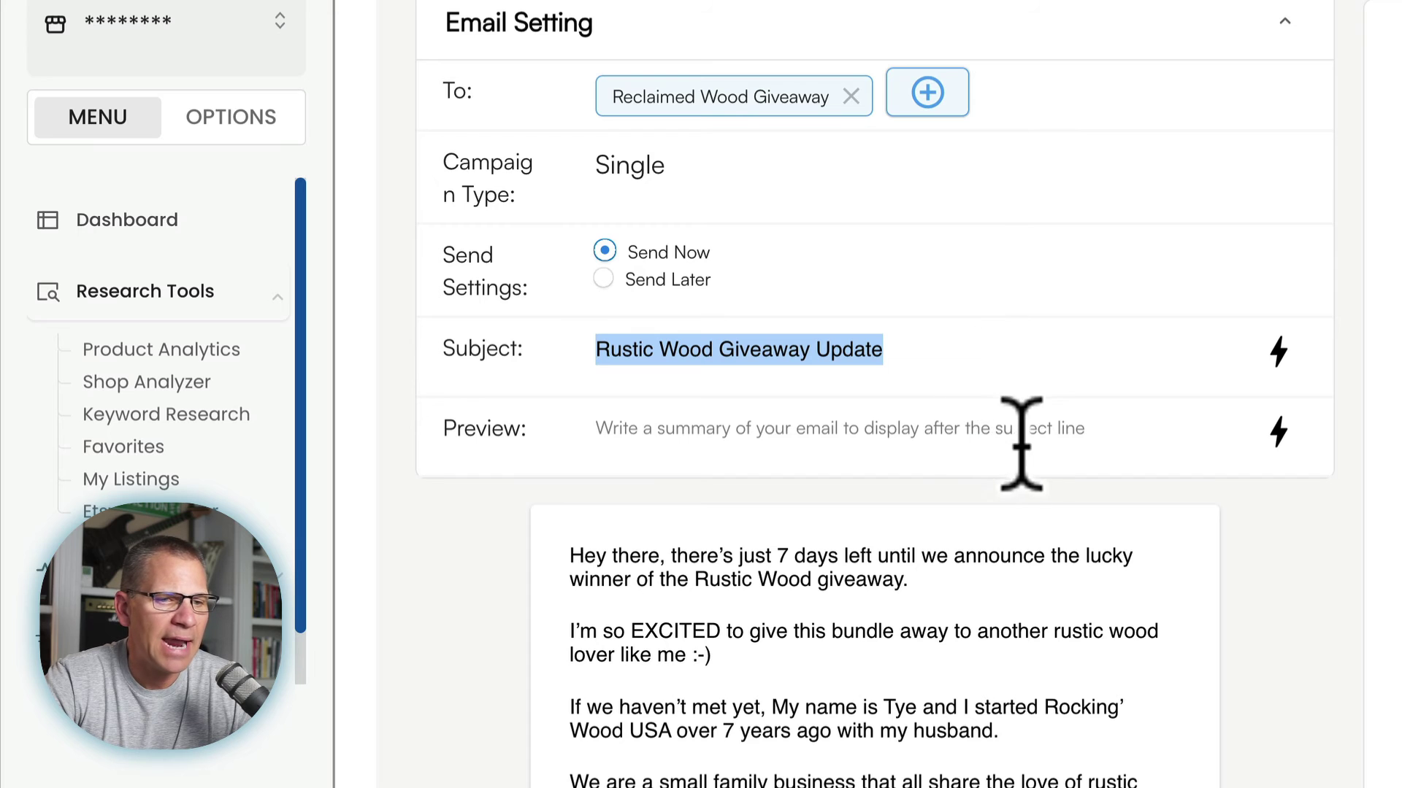
pyautogui.scroll(-4, 974, 438)
pyautogui.click(973, 416)
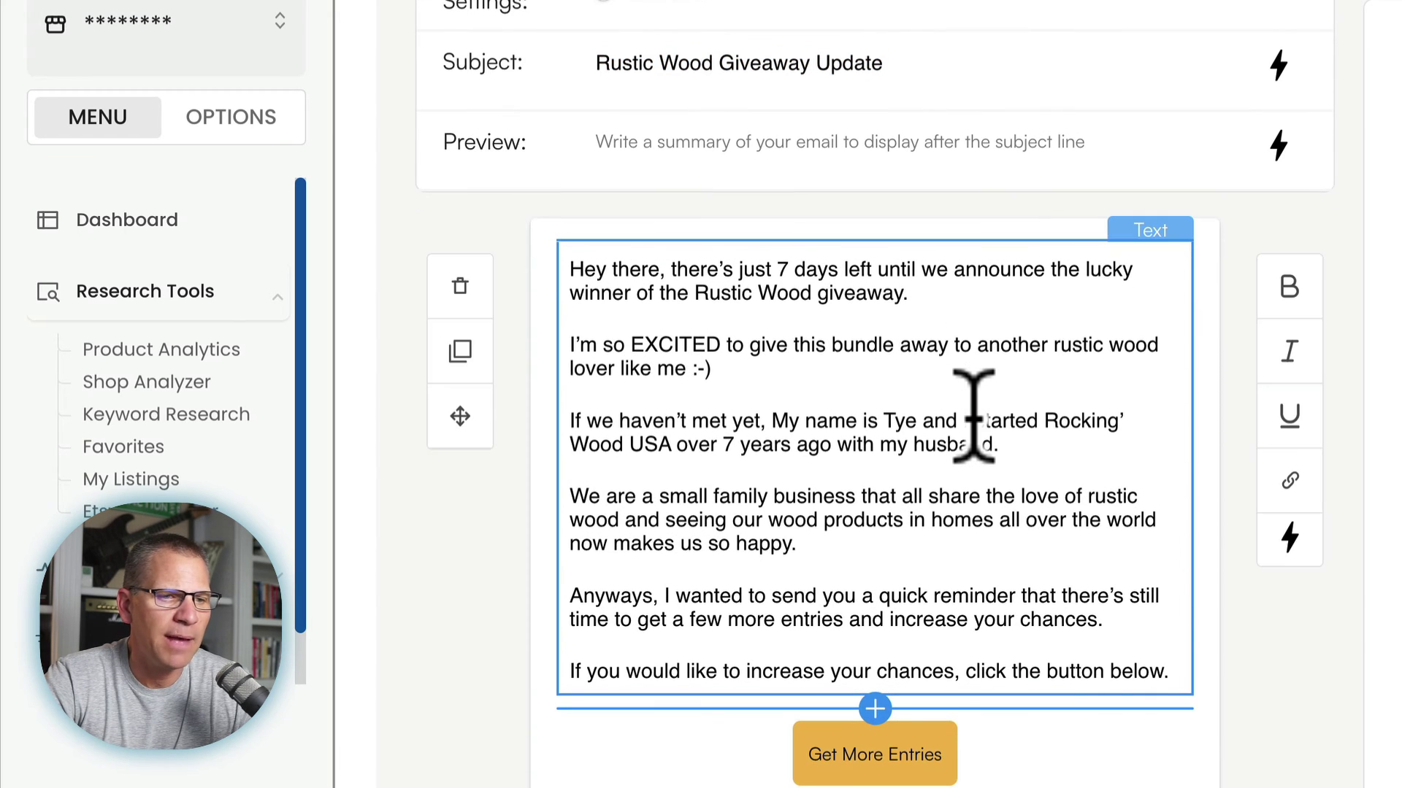
pyautogui.scroll(-3, 975, 408)
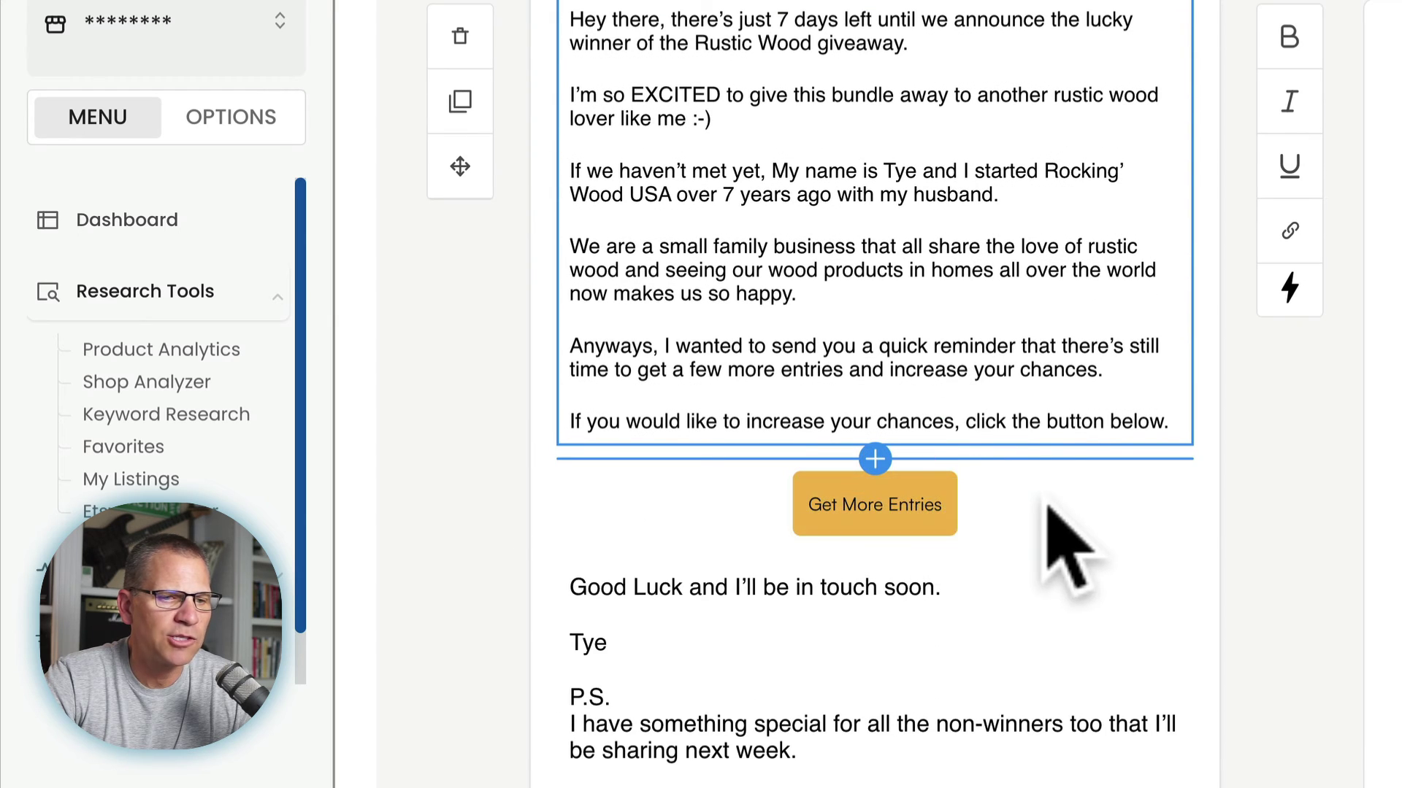
# Step: Show the section types that can be added below the body text and open the Get More Entries button's settings
pyautogui.click(875, 459)
pyautogui.click(875, 458)
pyautogui.click(875, 459)
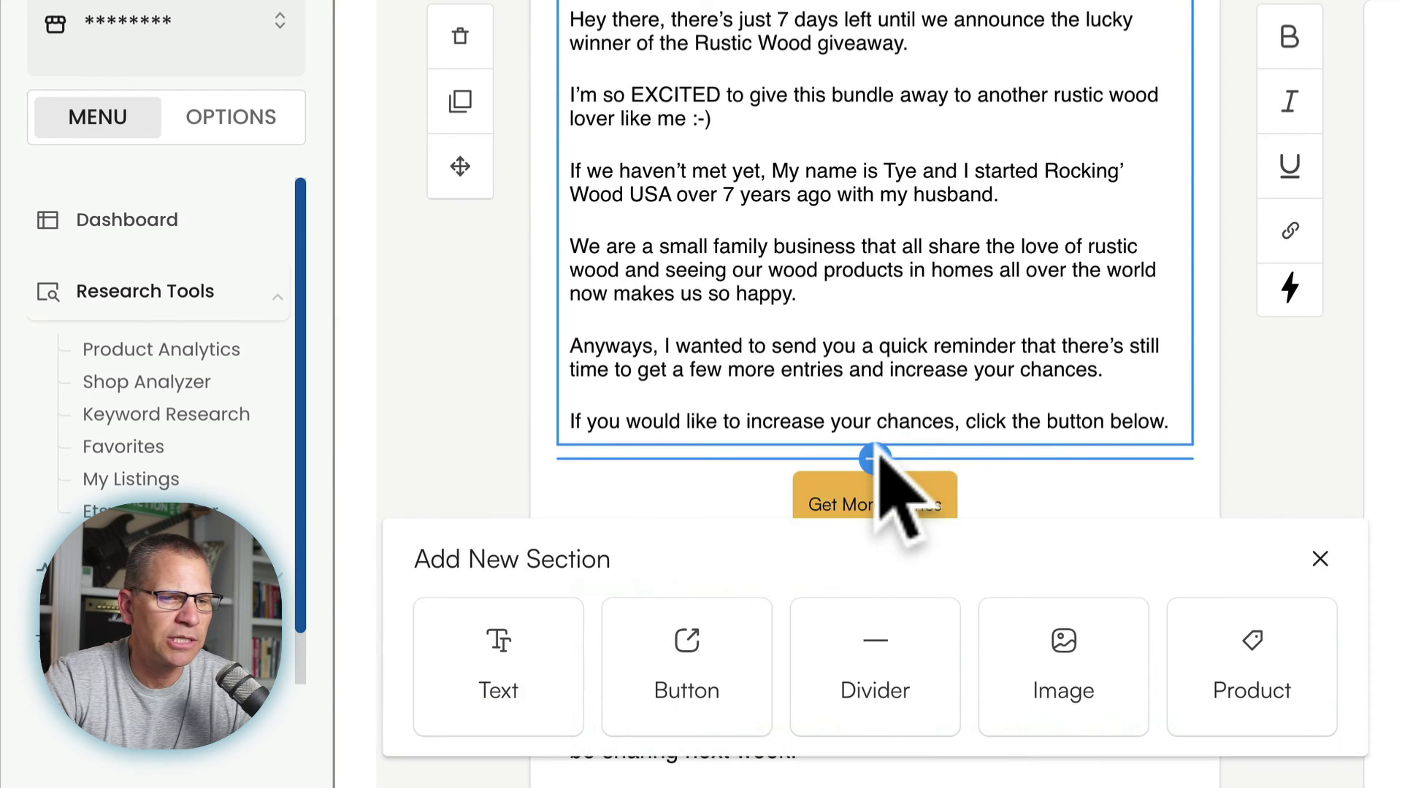
pyautogui.click(683, 692)
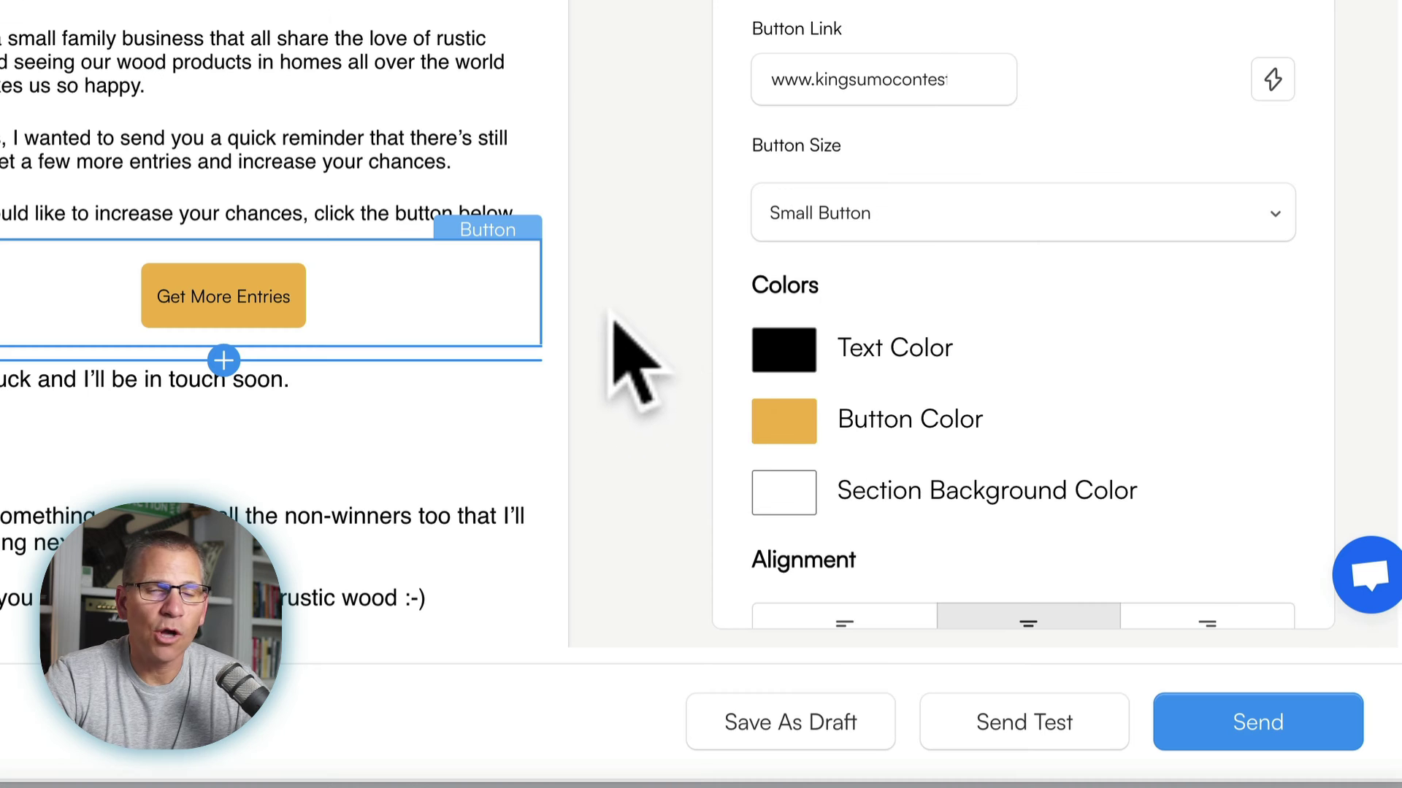
# Step: Try blue and pale blue as the Get More Entries button's color and return it to orange F1BB52
pyautogui.click(775, 408)
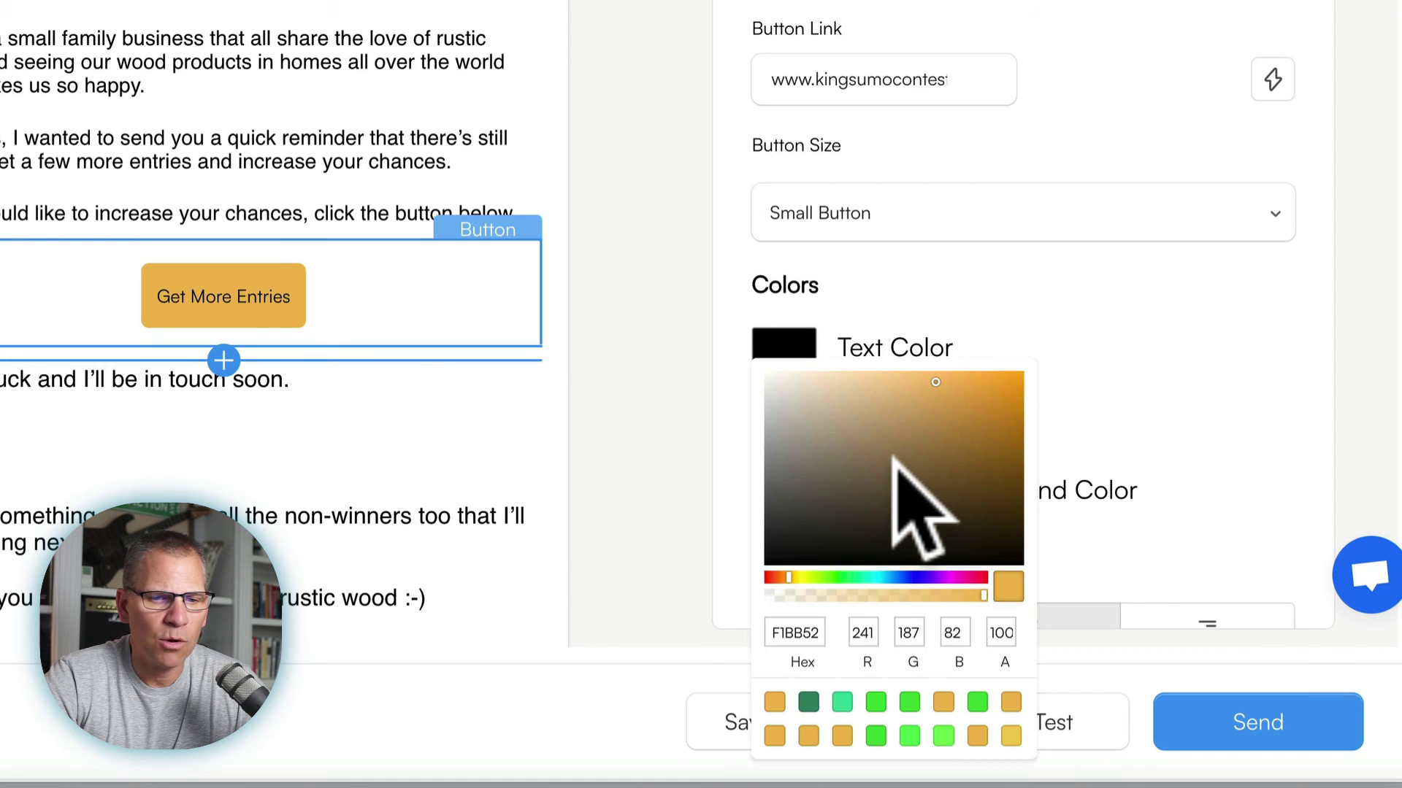
pyautogui.click(906, 577)
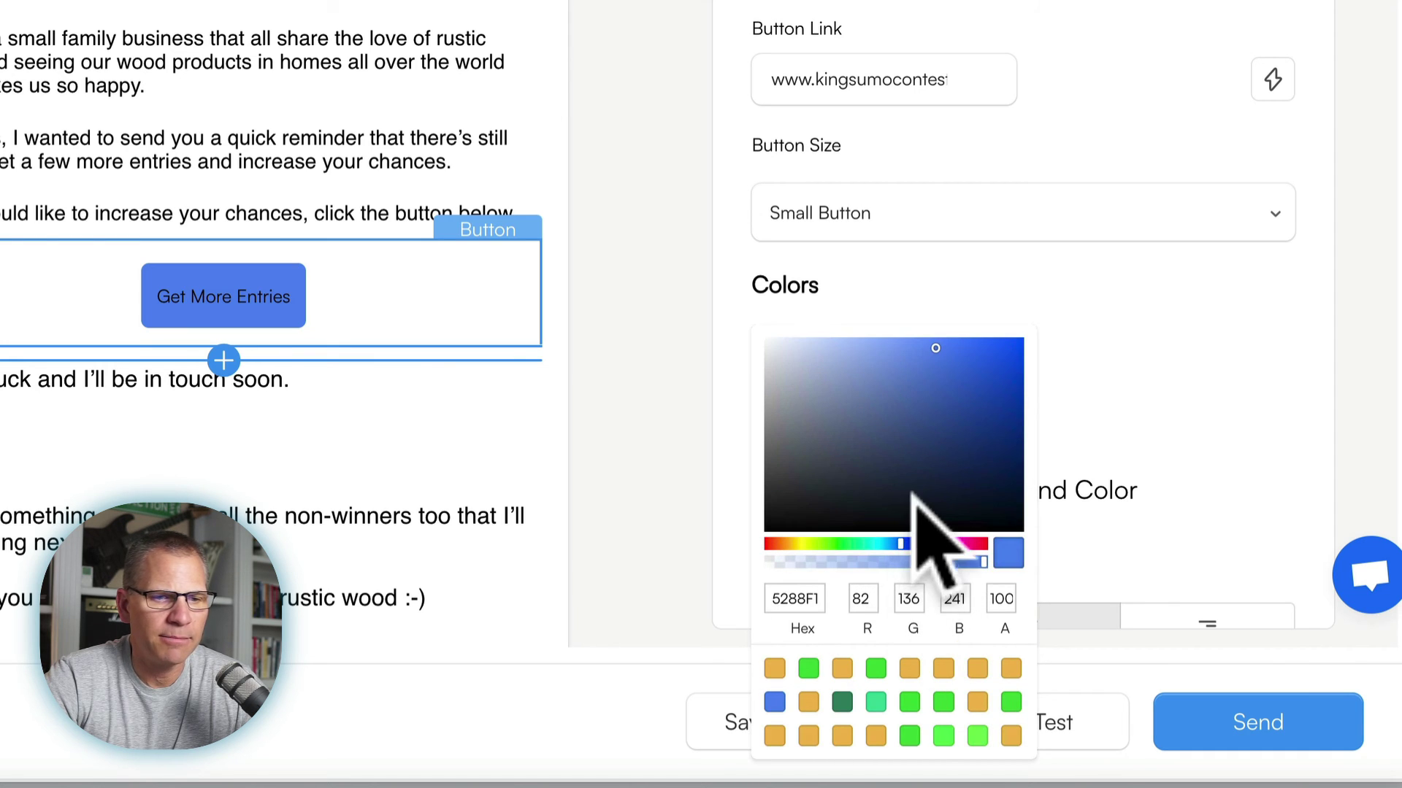
pyautogui.moveTo(931, 343); pyautogui.dragTo(807, 314)
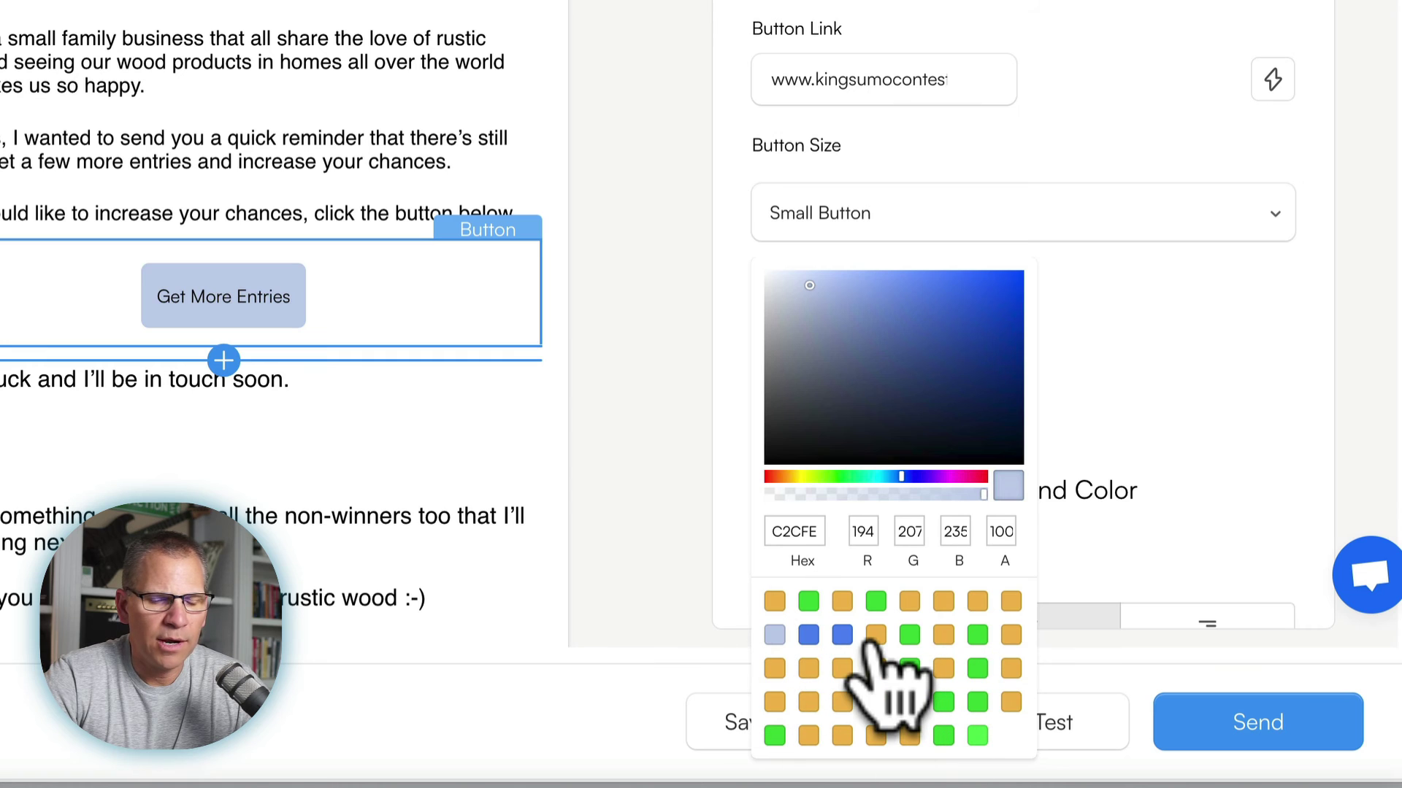
pyautogui.click(840, 604)
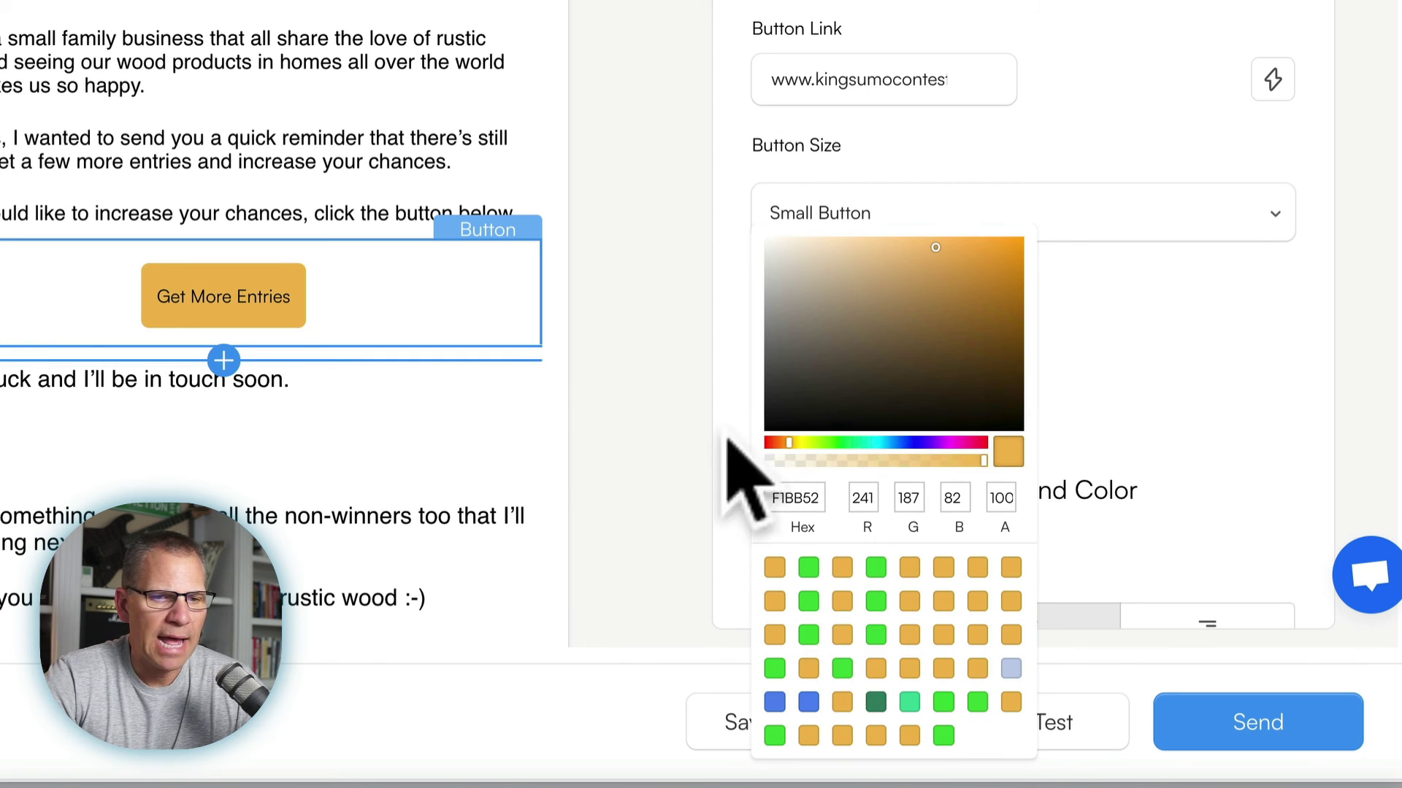
pyautogui.click(689, 297)
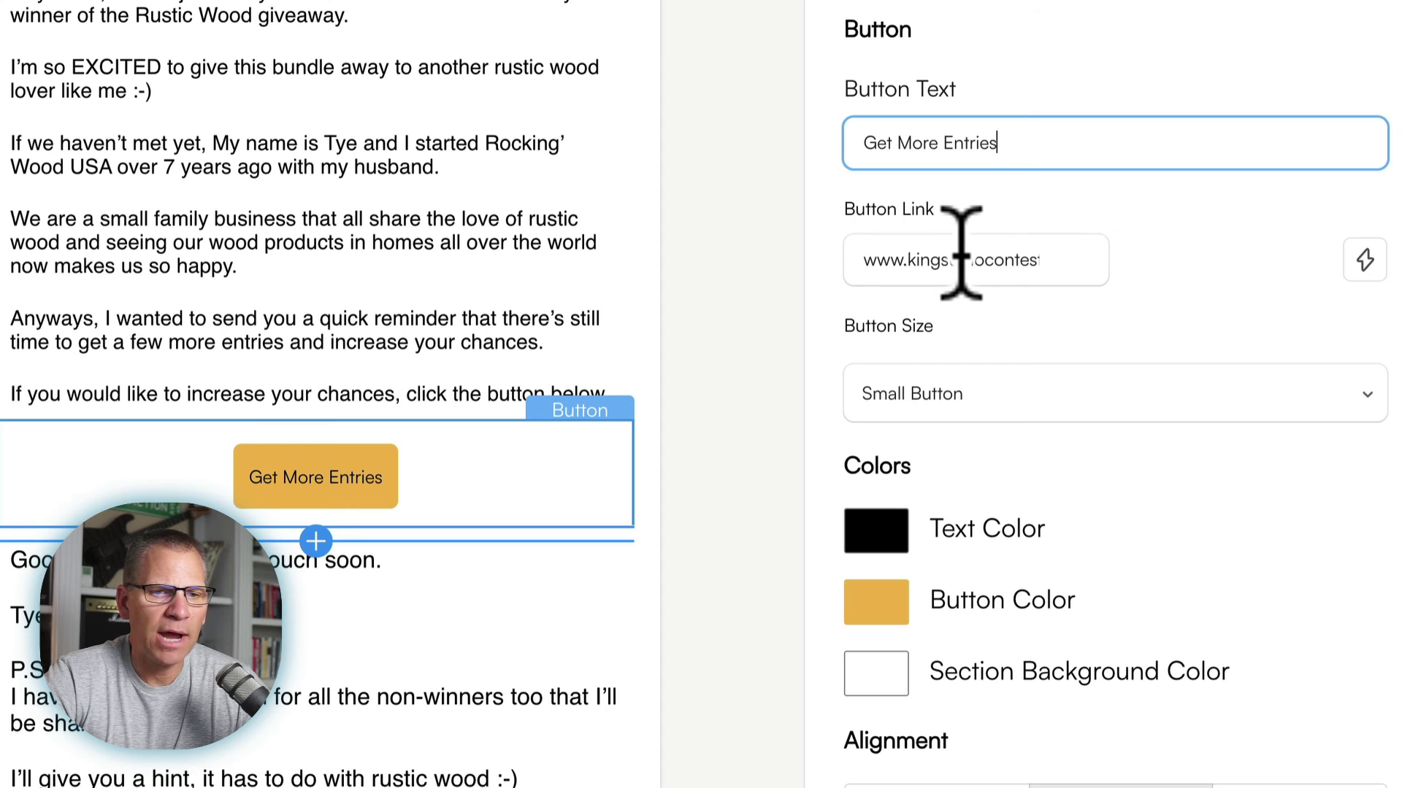
# Step: Set the size of the Get More Entries button to Large Button
pyautogui.click(969, 398)
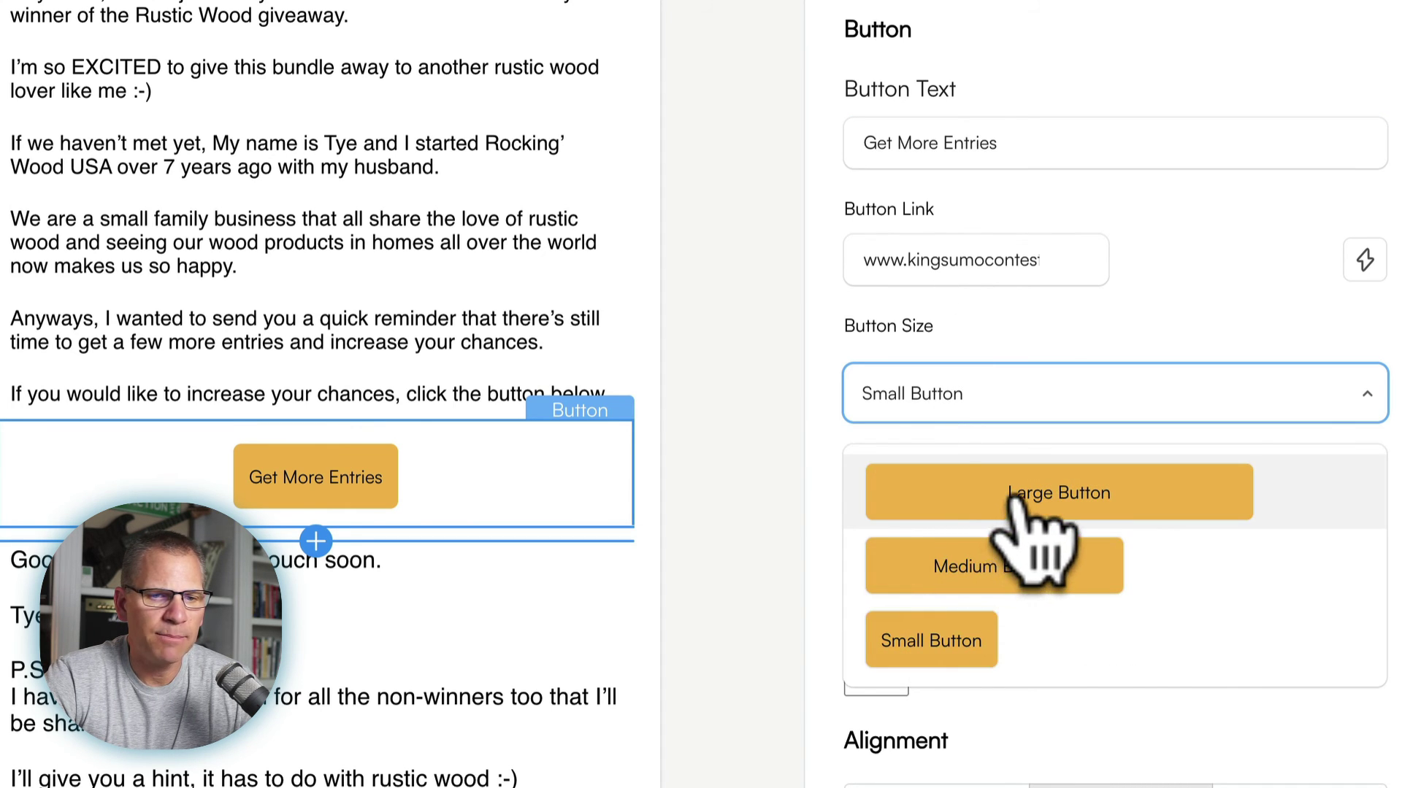
pyautogui.click(949, 485)
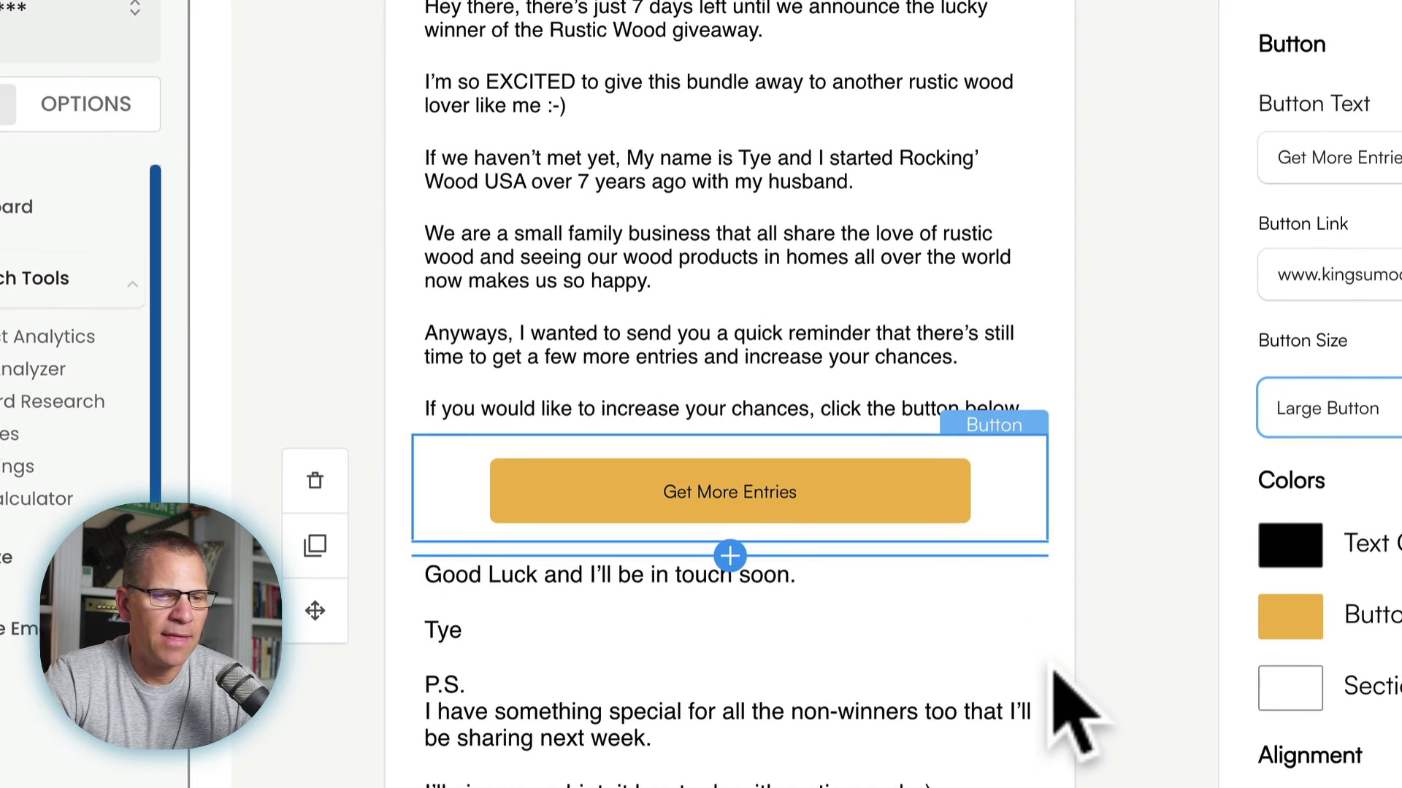
# Step: Check the closing text block with the P.S. and send the giveaway update email
pyautogui.click(876, 707)
pyautogui.scroll(-1, 876, 706)
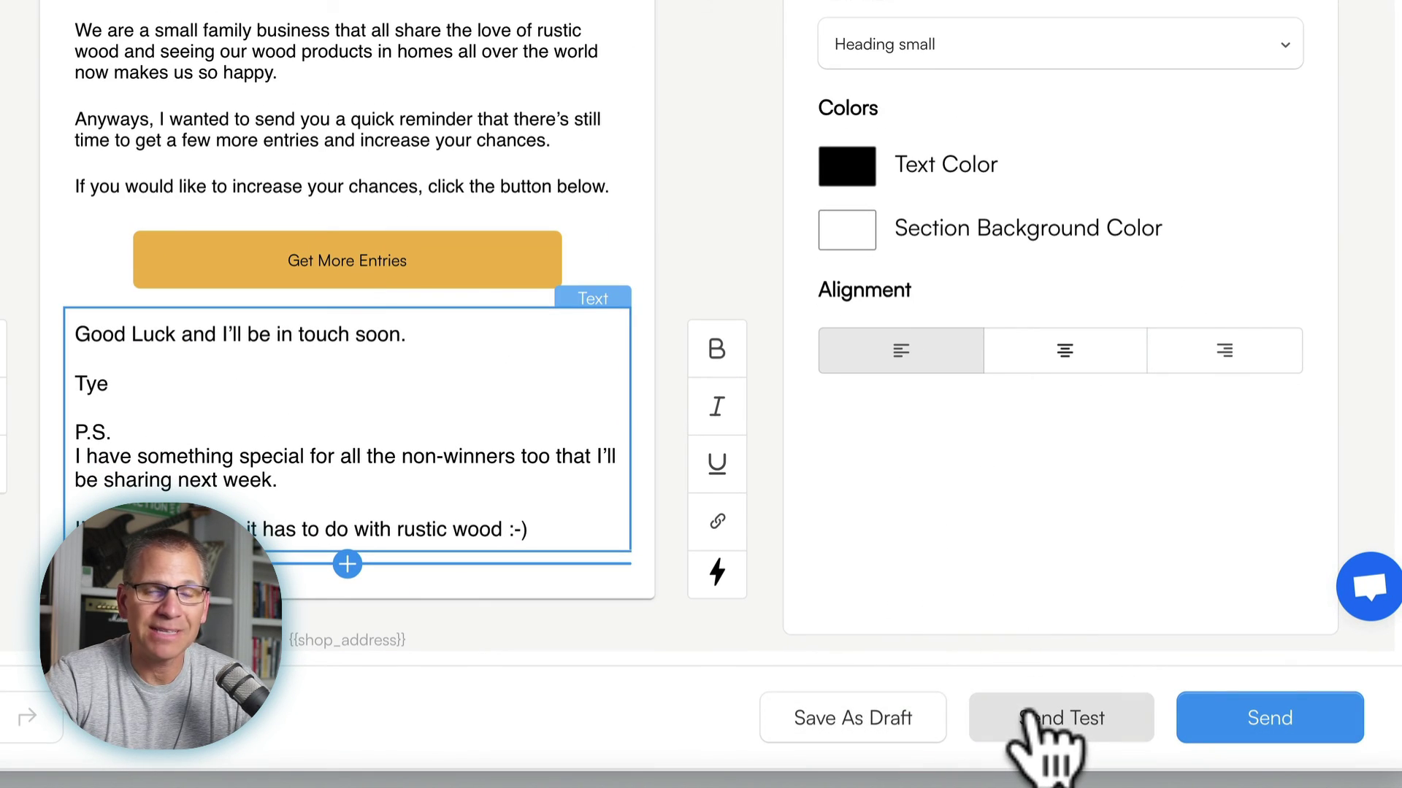
pyautogui.click(1278, 714)
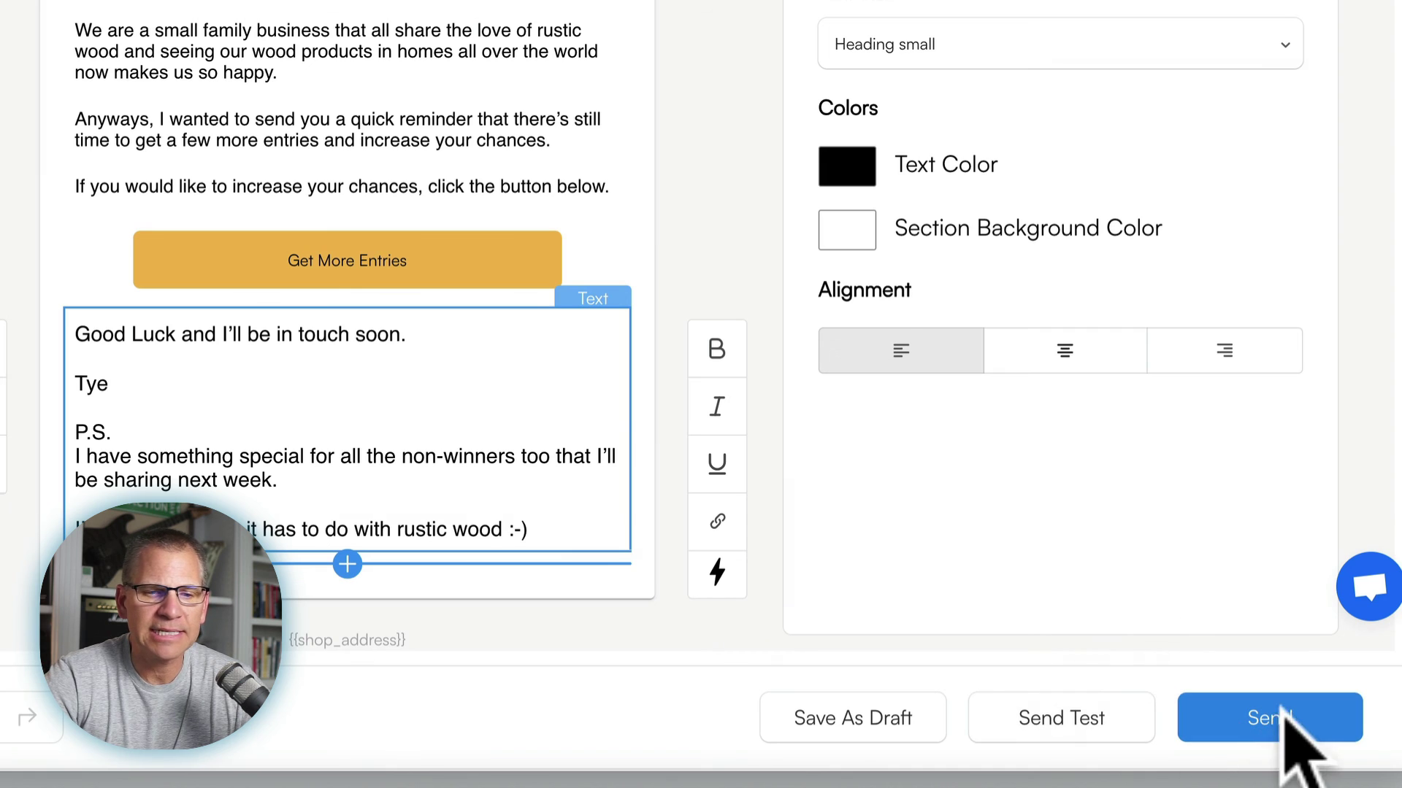